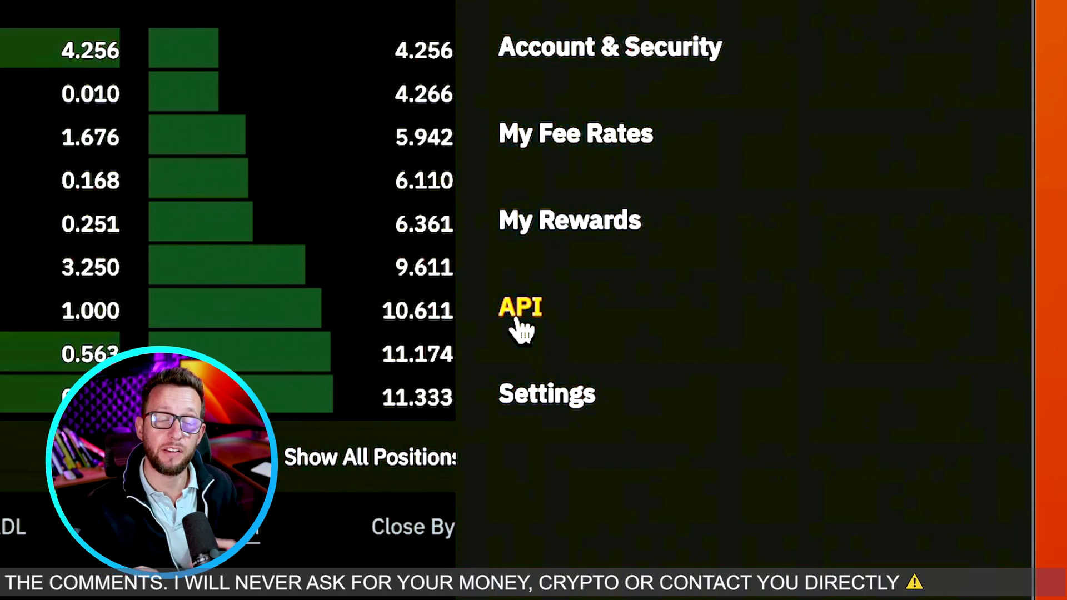
# From Bybit's API page, start a new key and choose the System-generated API Keys type
pyautogui.click(517, 319)
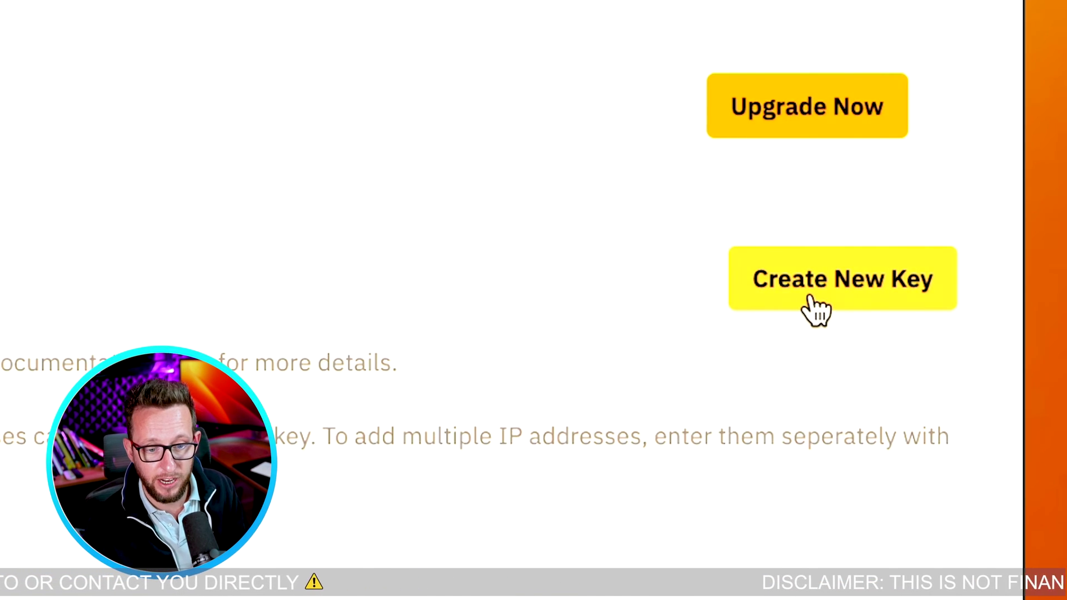
pyautogui.click(772, 303)
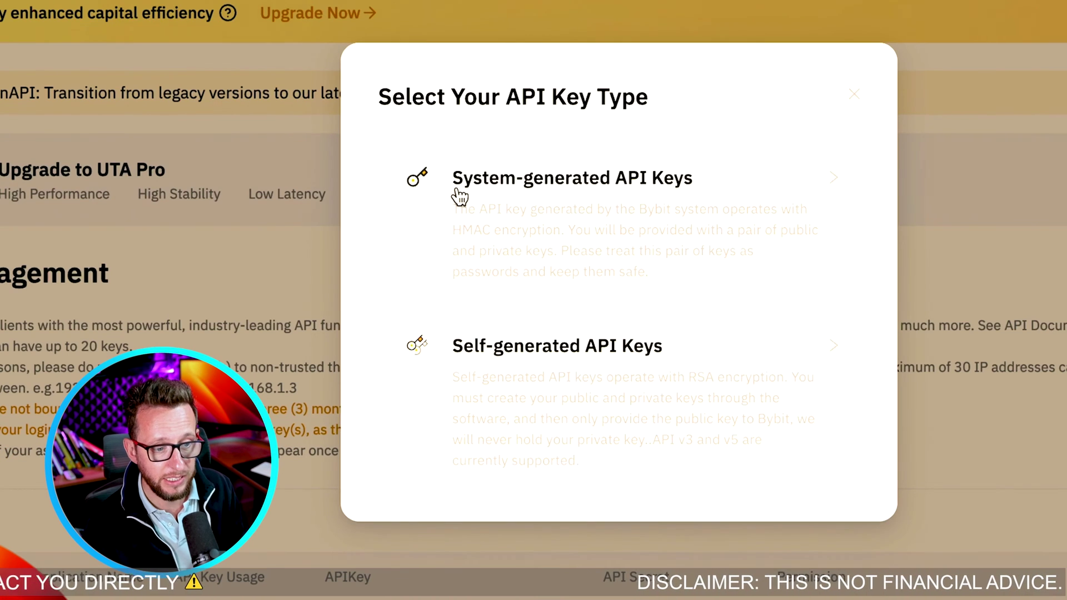
pyautogui.click(522, 203)
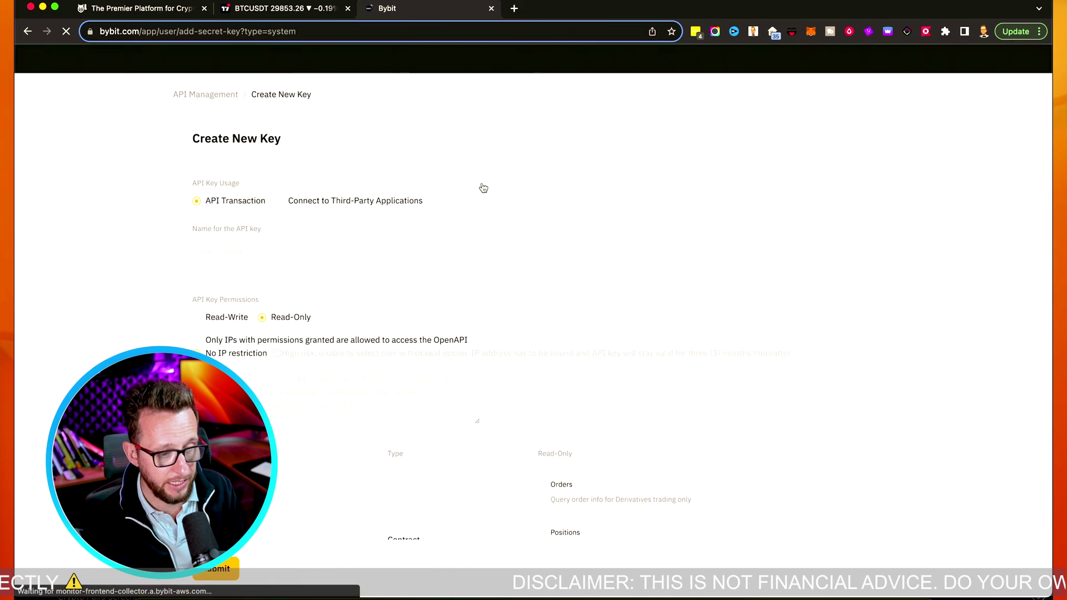
# Name the API key TestWallet and scroll down to the permissions table
pyautogui.click(244, 219)
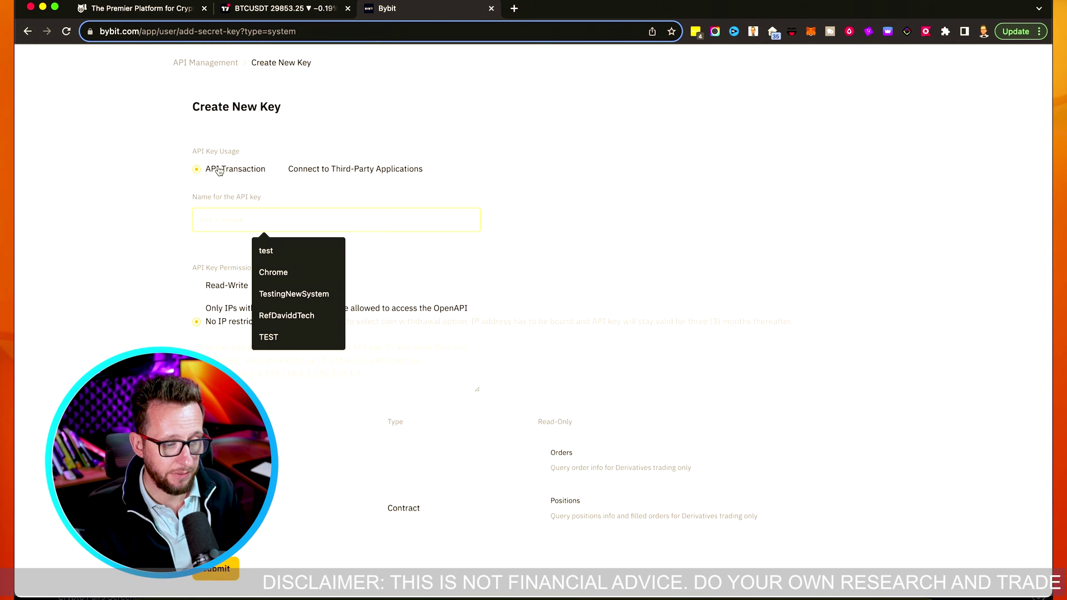
pyautogui.press('Escape')
pyautogui.click(234, 218)
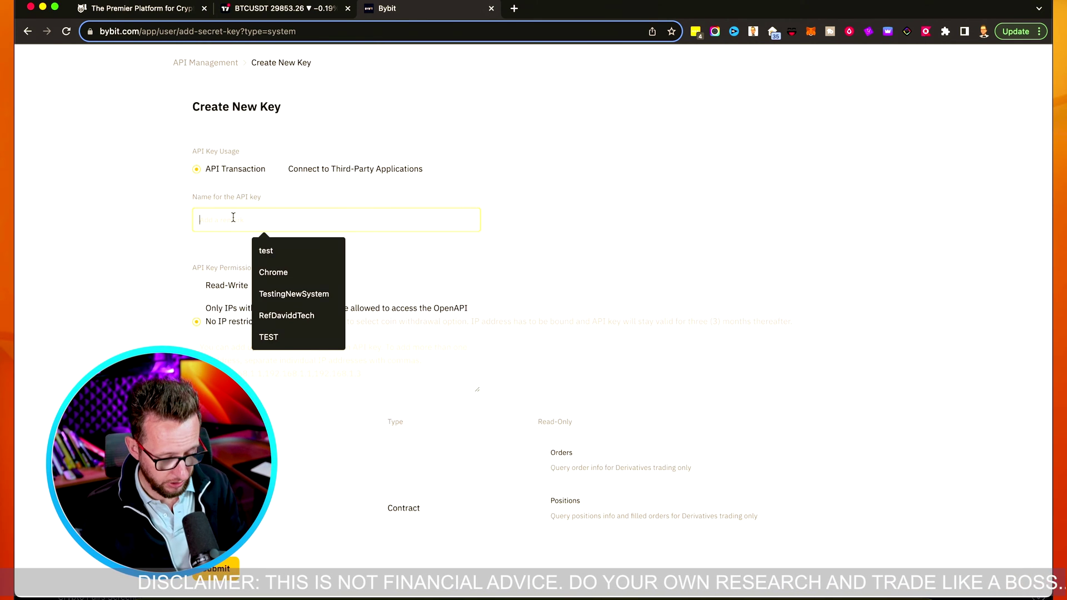
pyautogui.write('Tes')
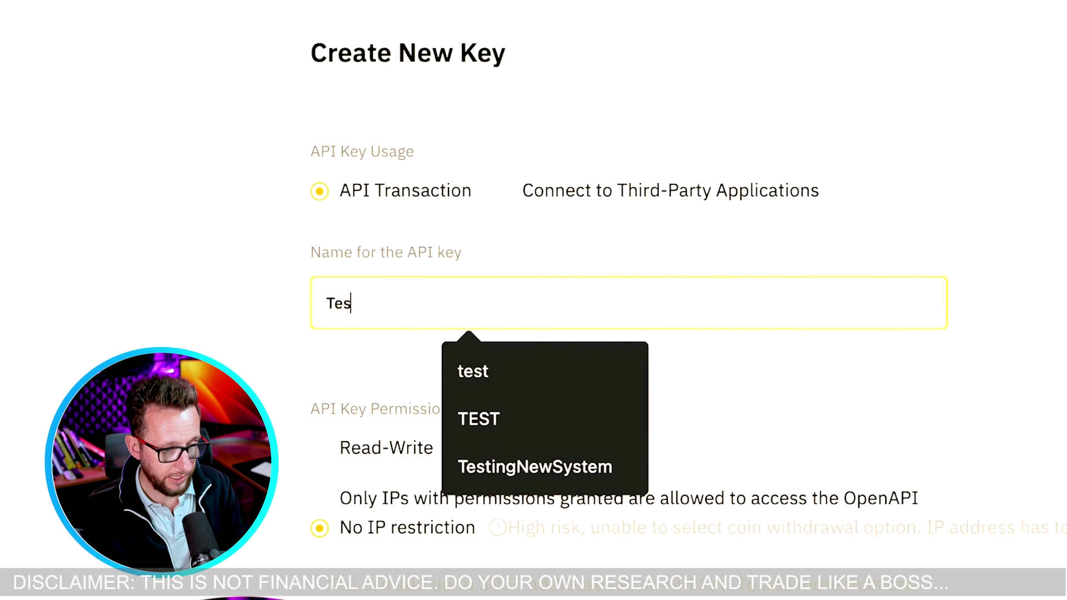
pyautogui.write('tWallet')
pyautogui.press('Tab')
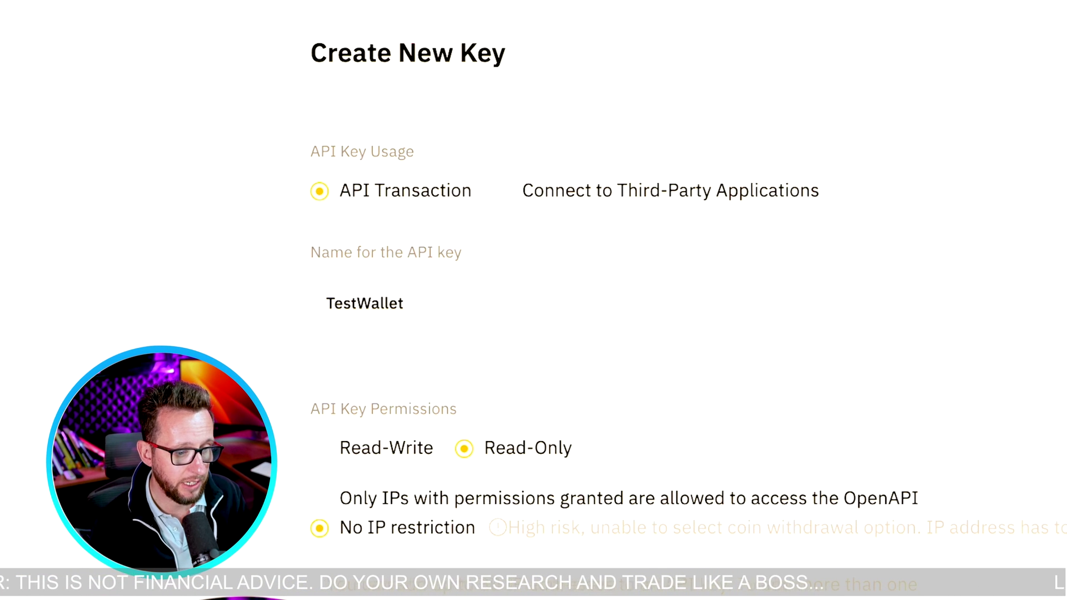
pyautogui.click(865, 277)
pyautogui.scroll(-1, 900, 286)
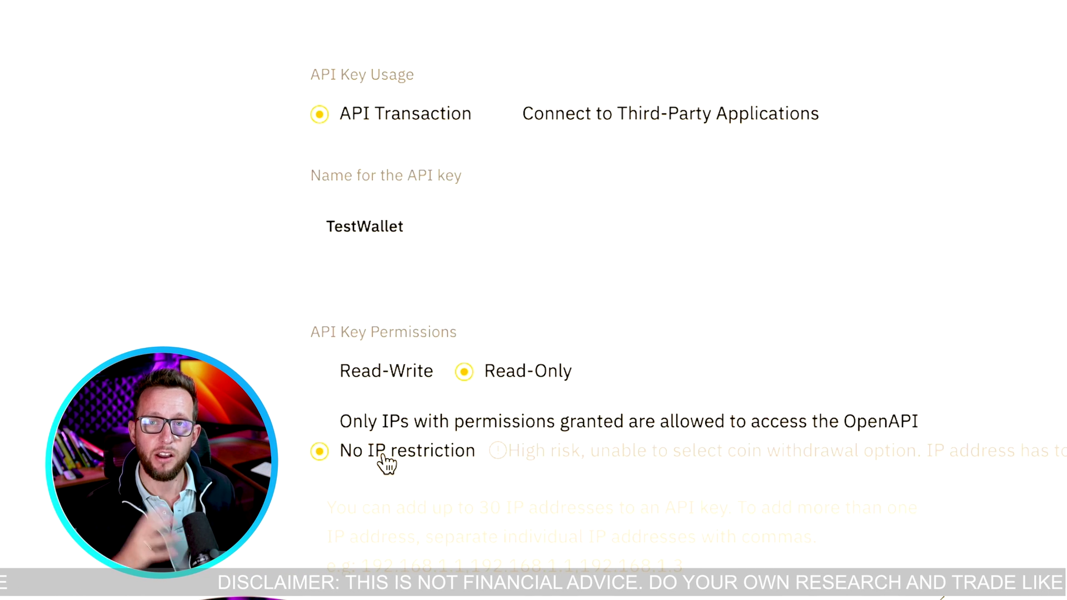
pyautogui.scroll(-12, 558, 503)
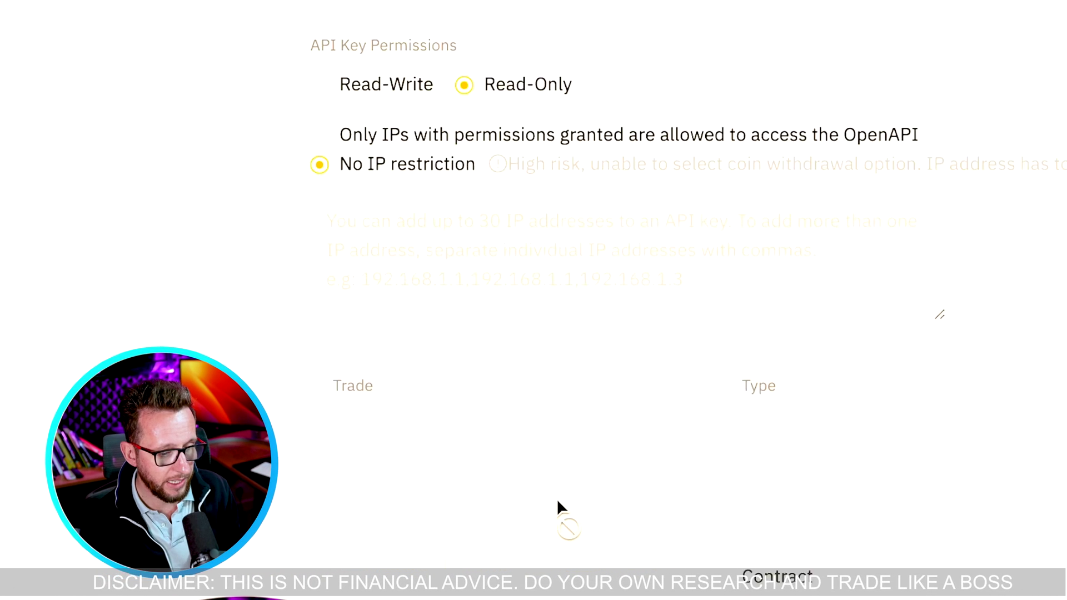
# Tick the Standard Account and Exchange History permissions for the TestWallet key
pyautogui.click(341, 265)
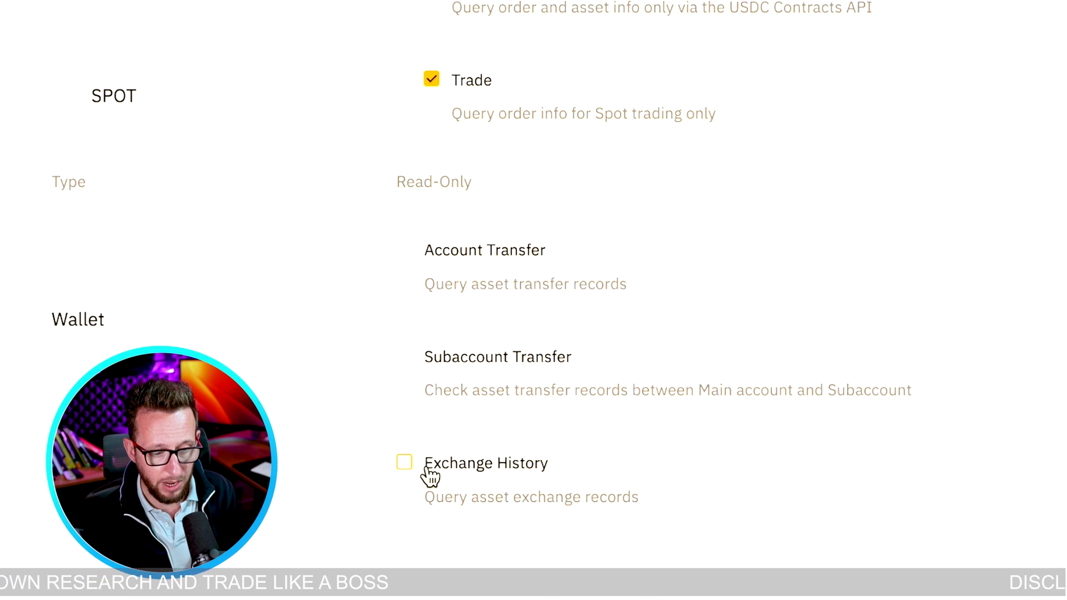
pyautogui.click(488, 476)
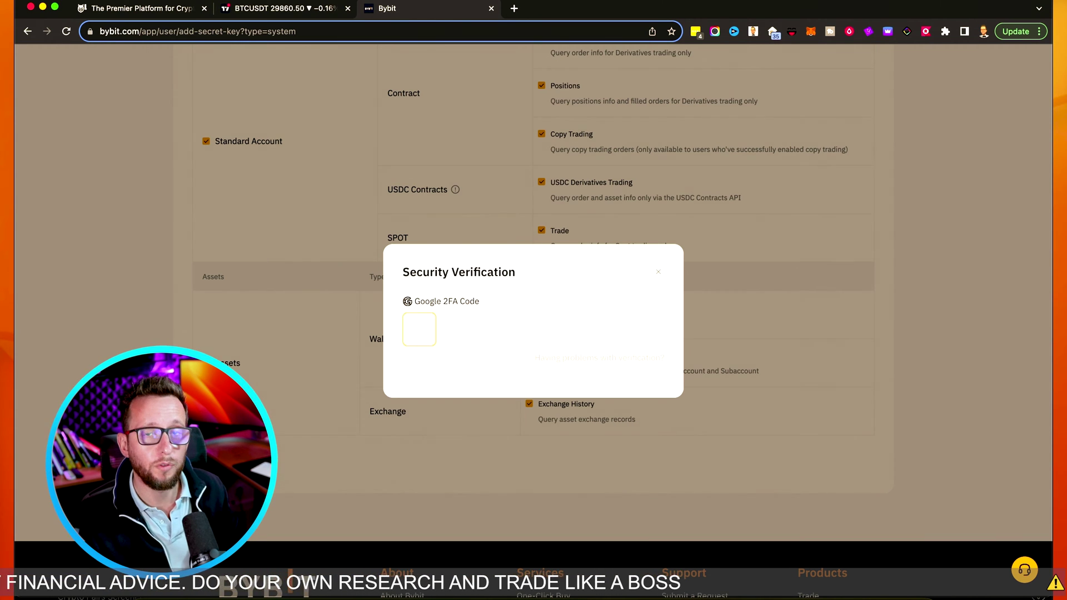
# Confirm the key with the Google 2FA code, copy its API key, and go to TradingView
pyautogui.press('super+v')
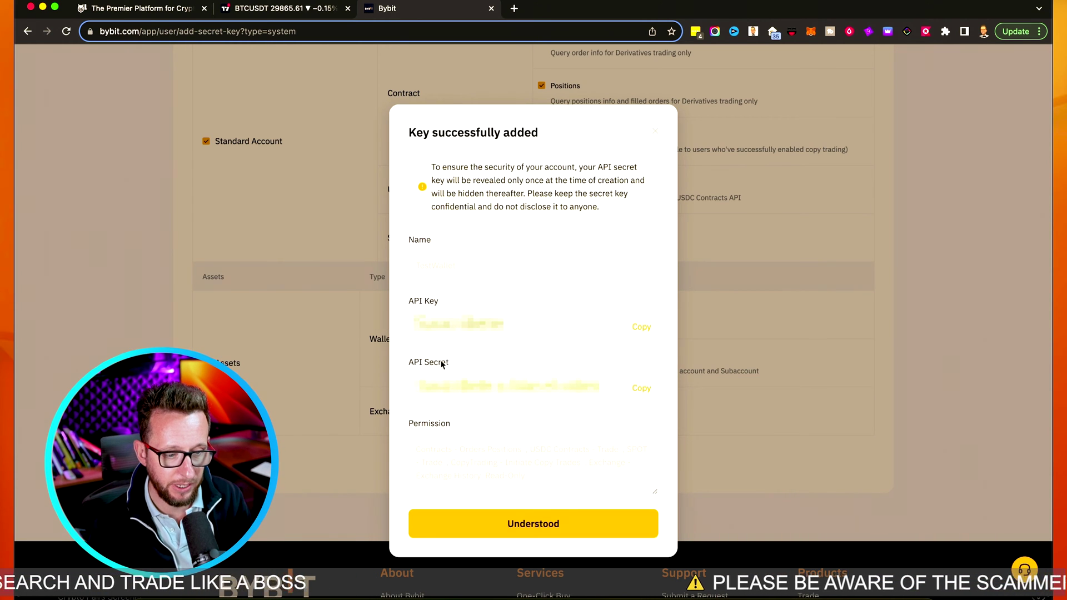
pyautogui.click(645, 329)
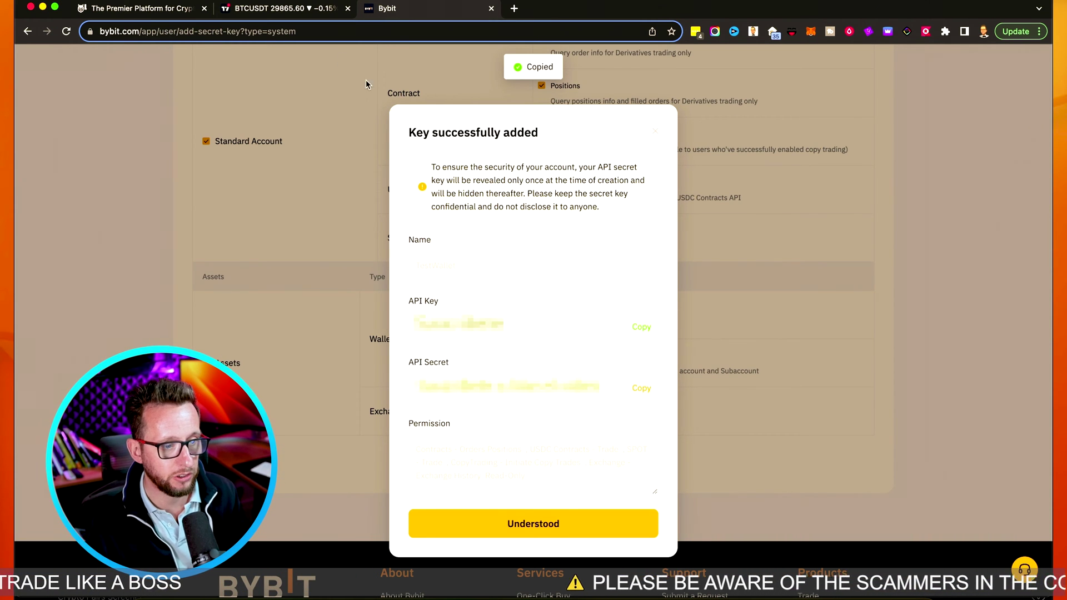
pyautogui.click(256, 12)
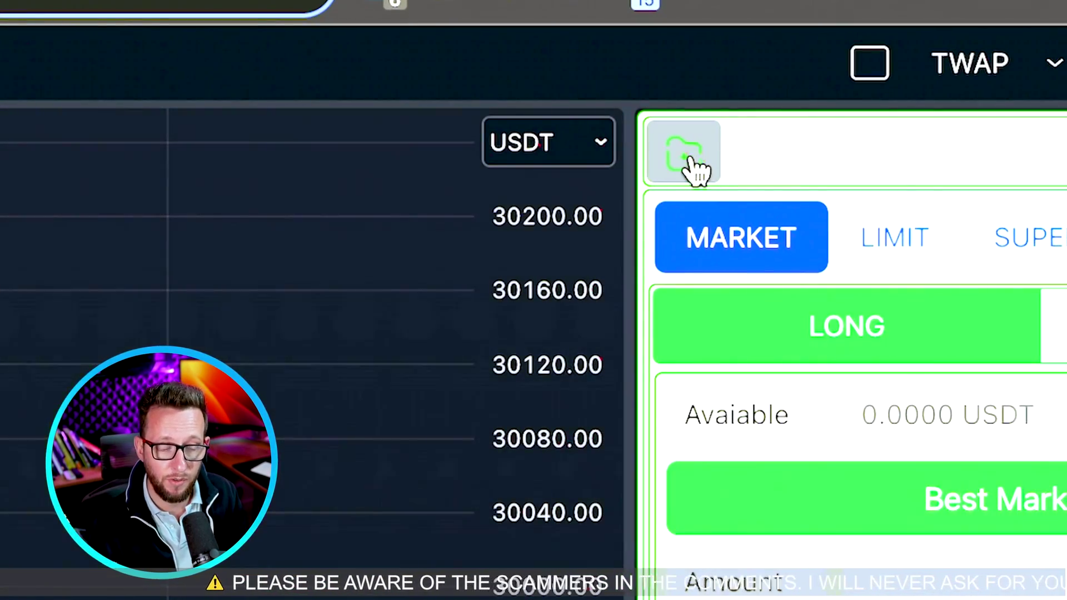
# Add a ByBit wallet to the trading panel and select Bybit Wallet #1
pyautogui.click(689, 167)
pyautogui.click(1017, 250)
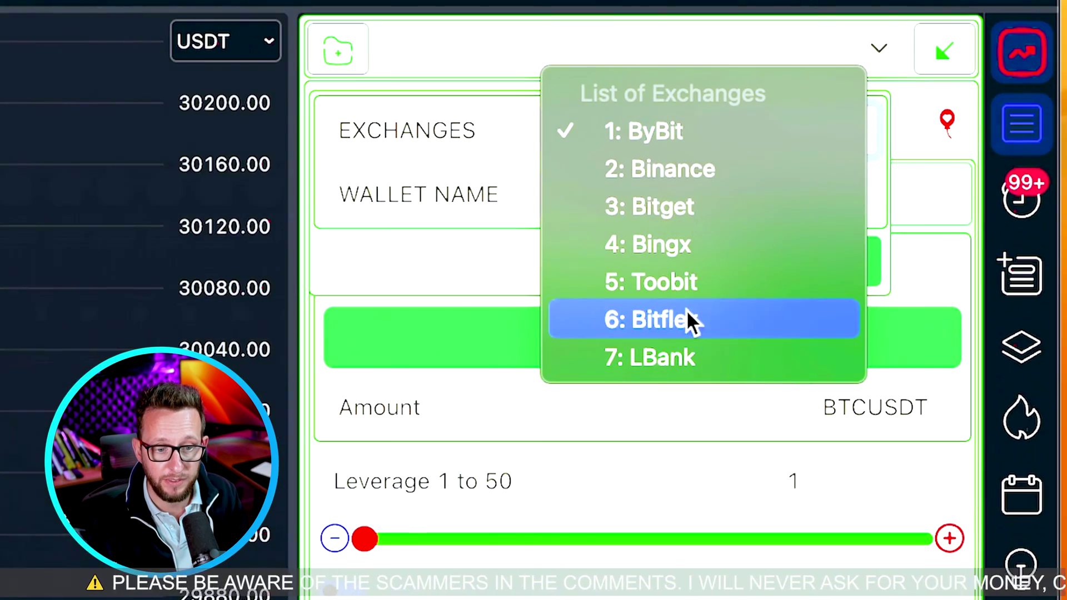
pyautogui.click(725, 136)
pyautogui.click(792, 275)
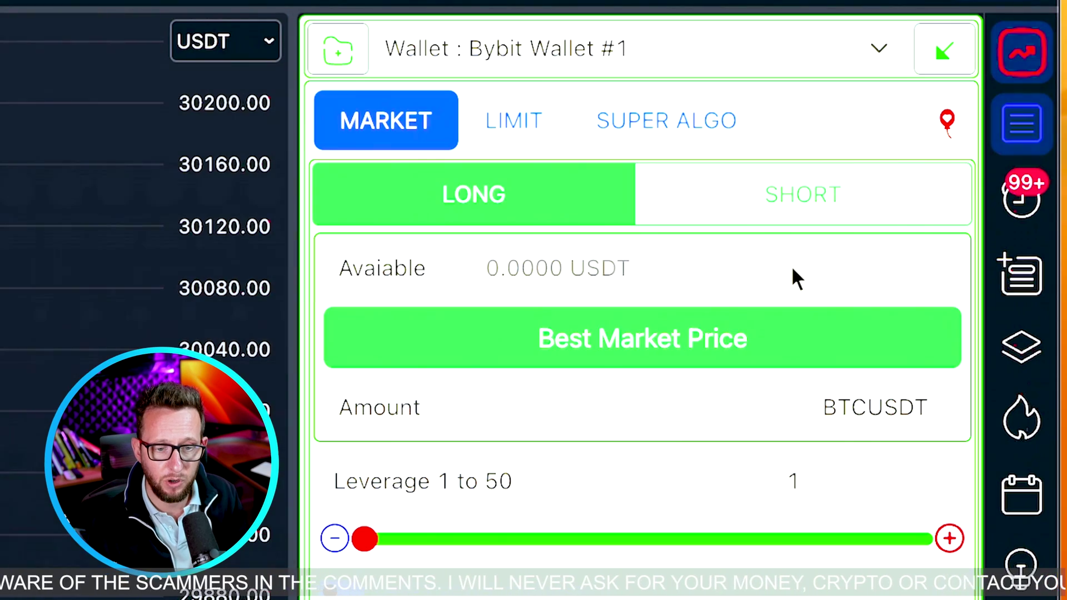
pyautogui.click(613, 43)
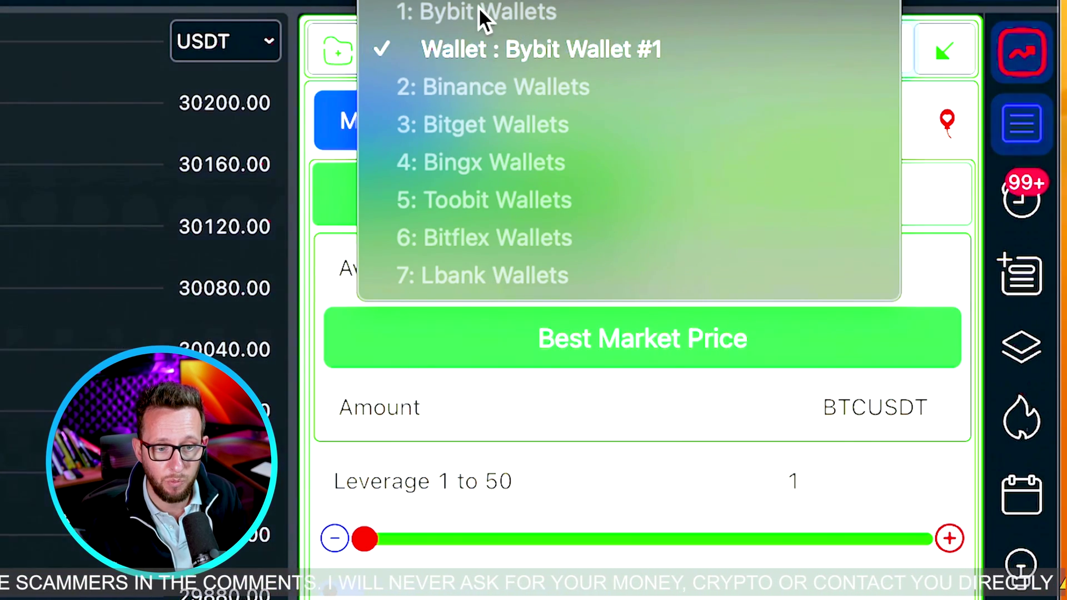
pyautogui.click(492, 44)
# Paste the Bybit API key and API secret into Bybit Wallet #1's credentials
pyautogui.click(935, 54)
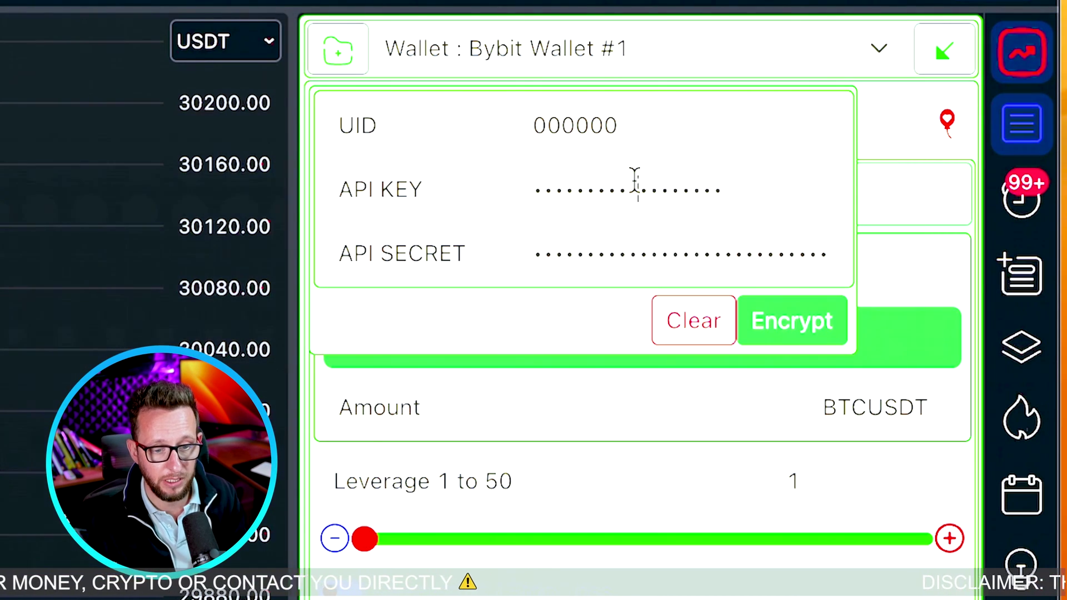
pyautogui.doubleClick(634, 181)
pyautogui.hotkey('ctrl', 'v')
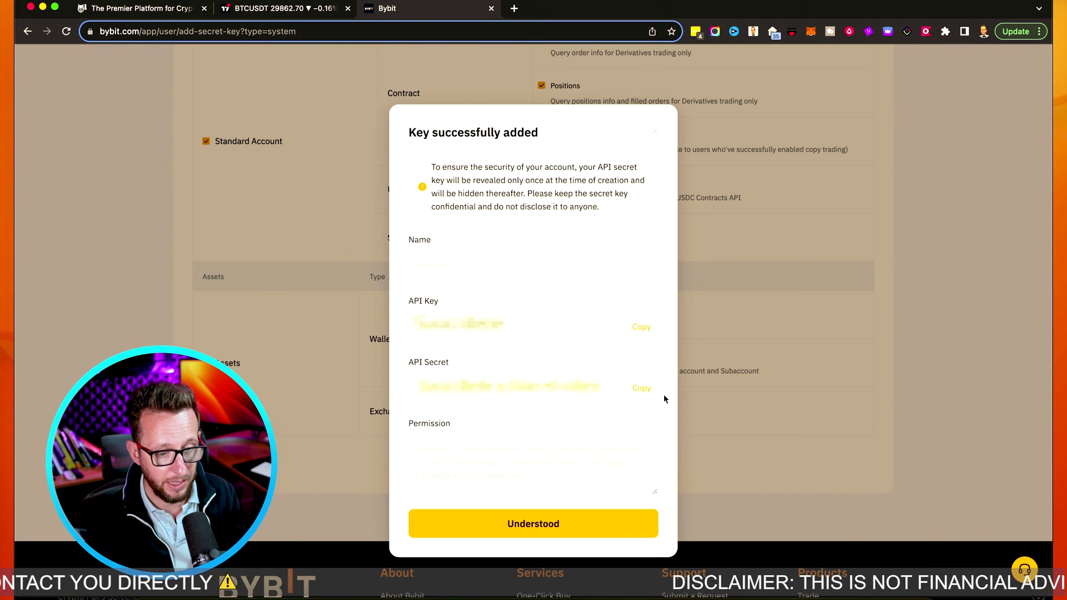
pyautogui.click(639, 389)
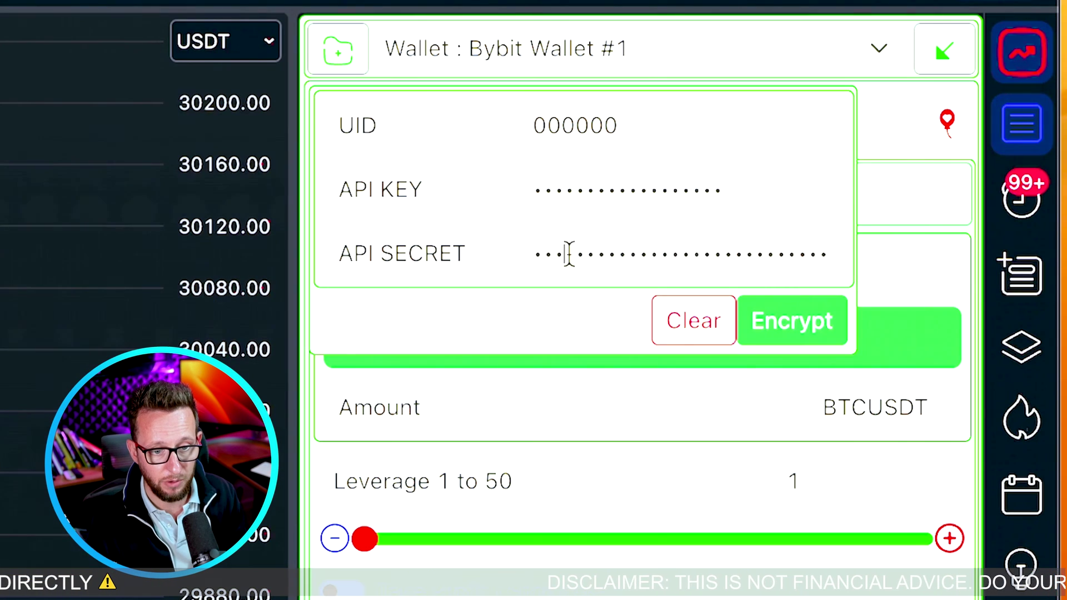
pyautogui.doubleClick(569, 253)
pyautogui.hotkey('ctrl', 'v')
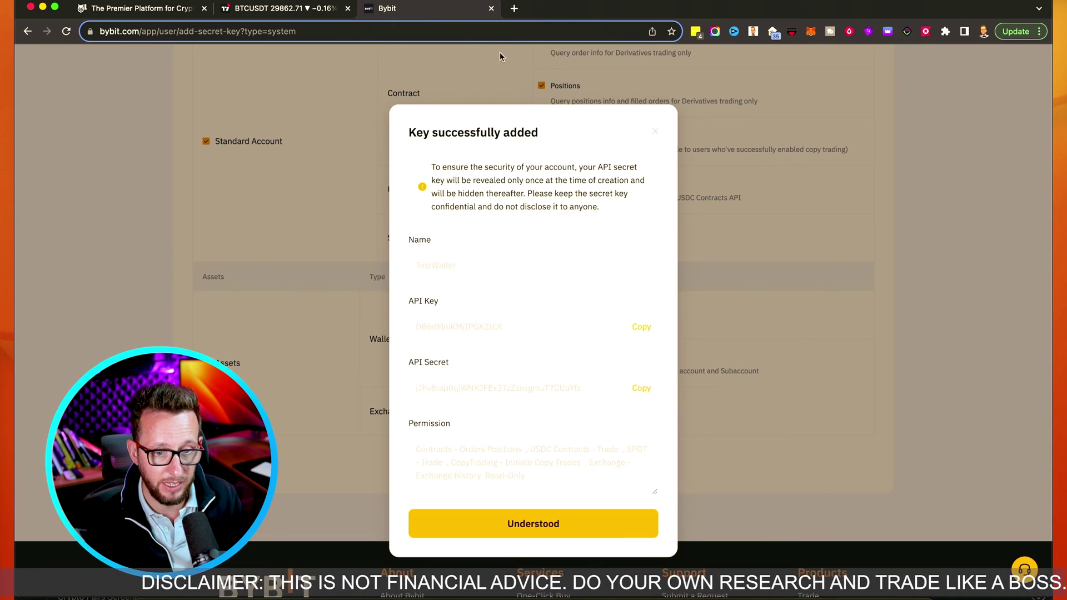
# Return to Bybit's API management and copy the account's UID
pyautogui.click(589, 525)
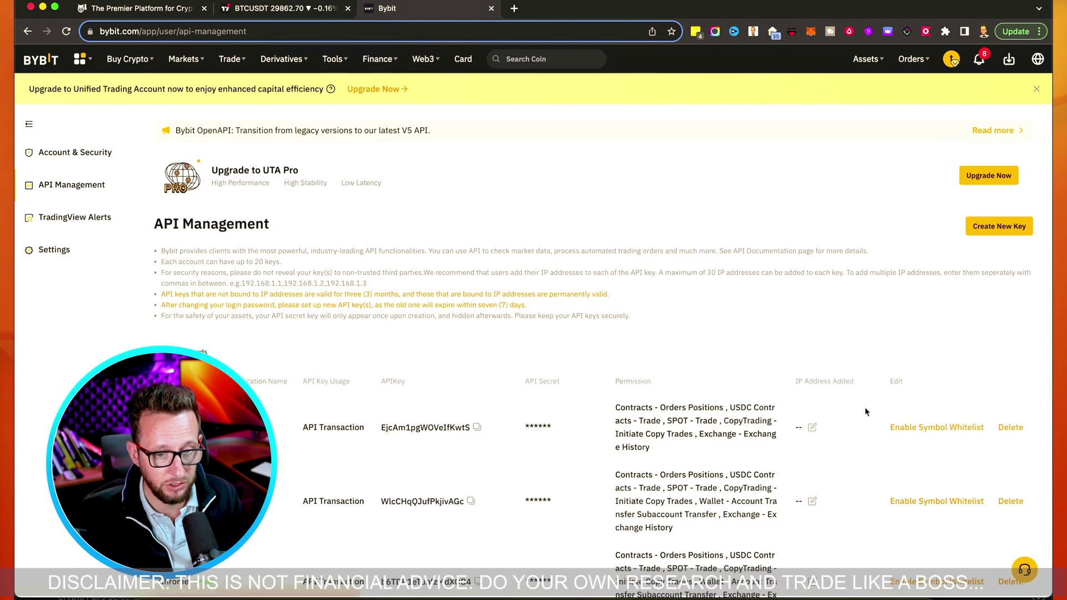
pyautogui.moveTo(952, 59)
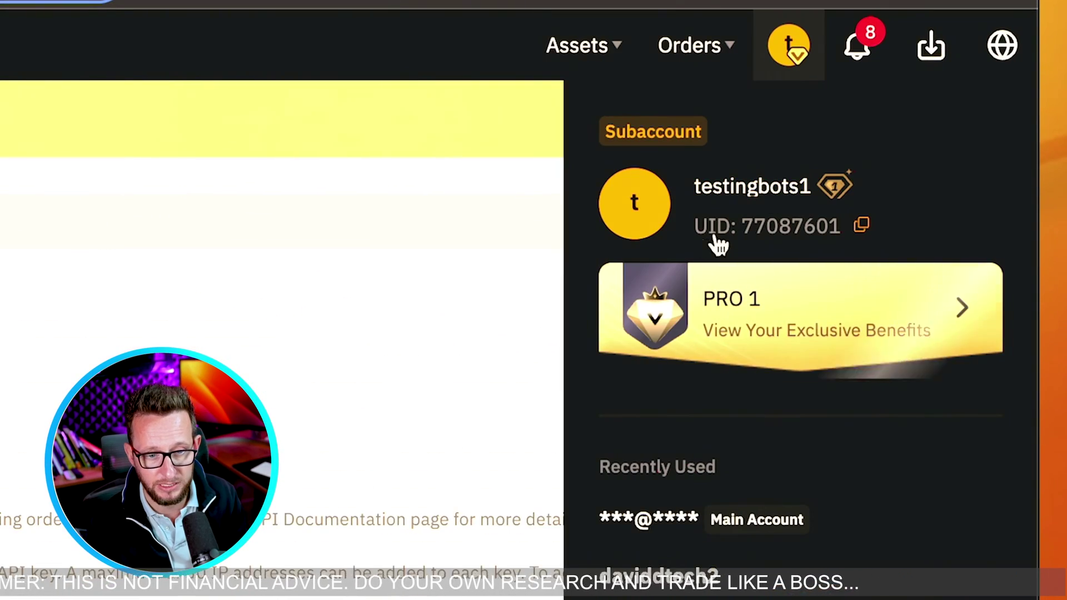
pyautogui.click(862, 227)
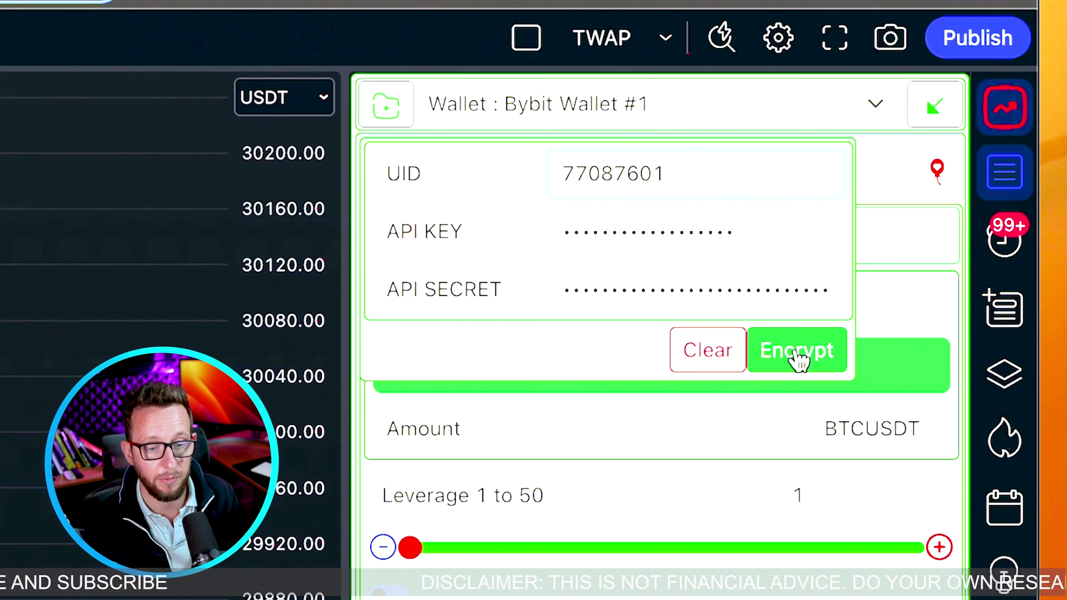
# Encrypt the saved credentials and keep Bybit Wallet #1 as the selected wallet
pyautogui.click(797, 355)
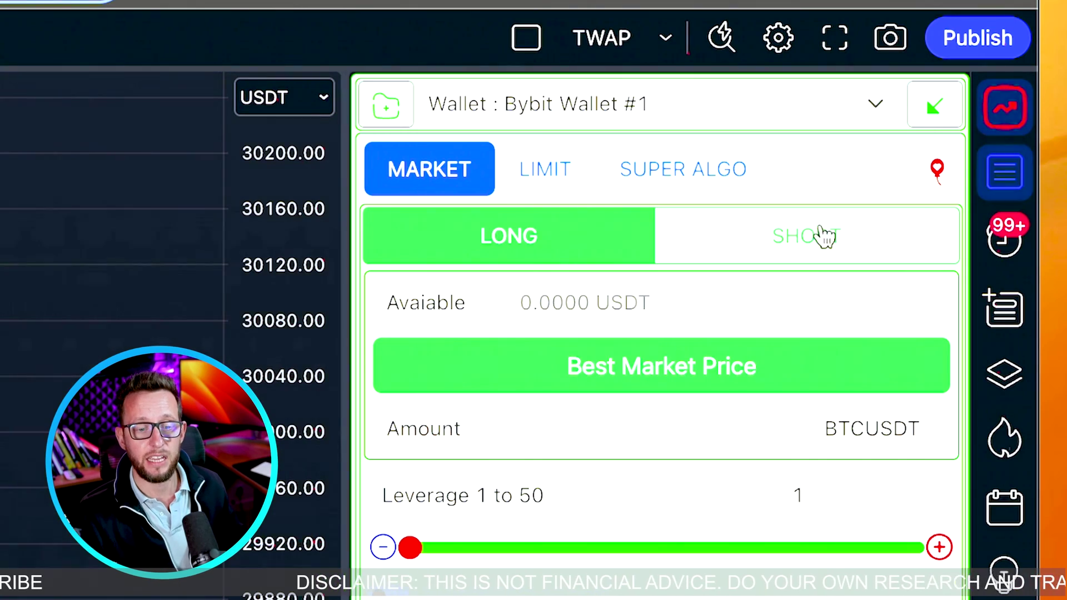
pyautogui.click(800, 107)
pyautogui.click(651, 103)
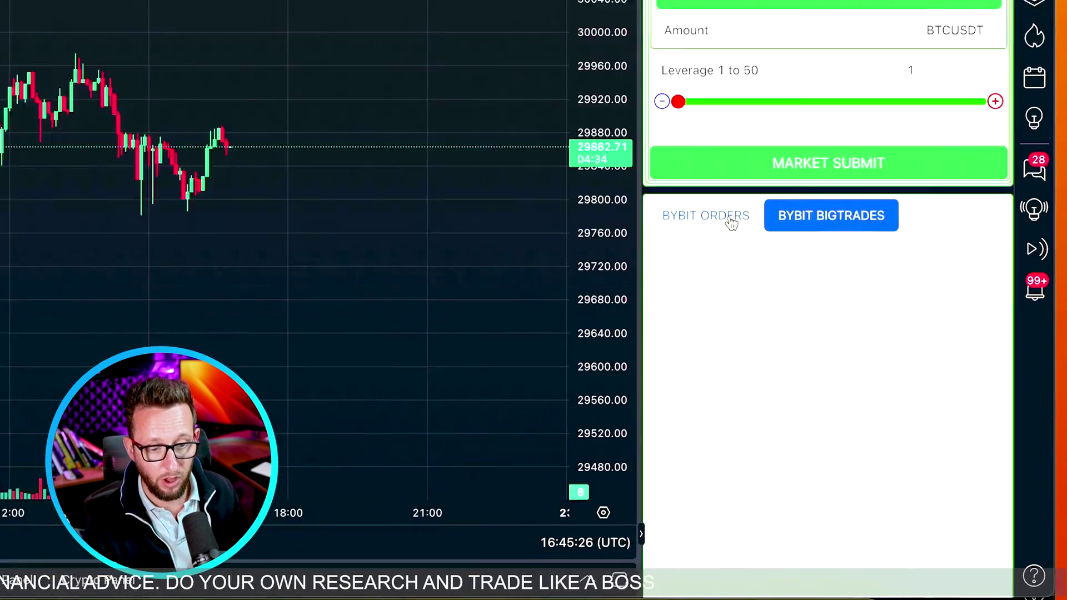
# Choose LONG, enter amount 0.001, set leverage to 5x, and enable TP/SL
pyautogui.click(818, 338)
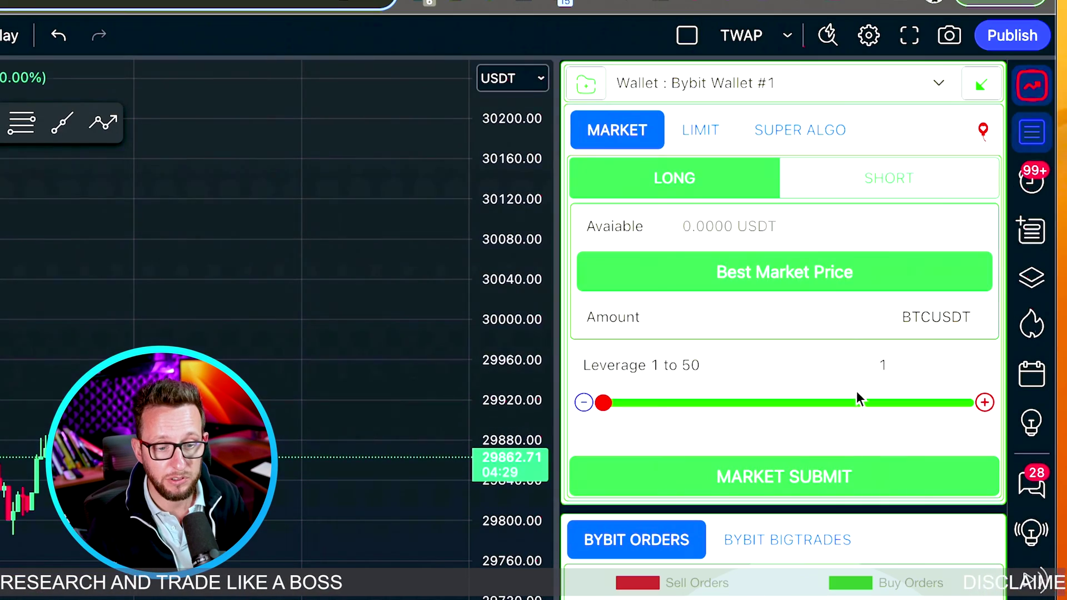
pyautogui.click(821, 191)
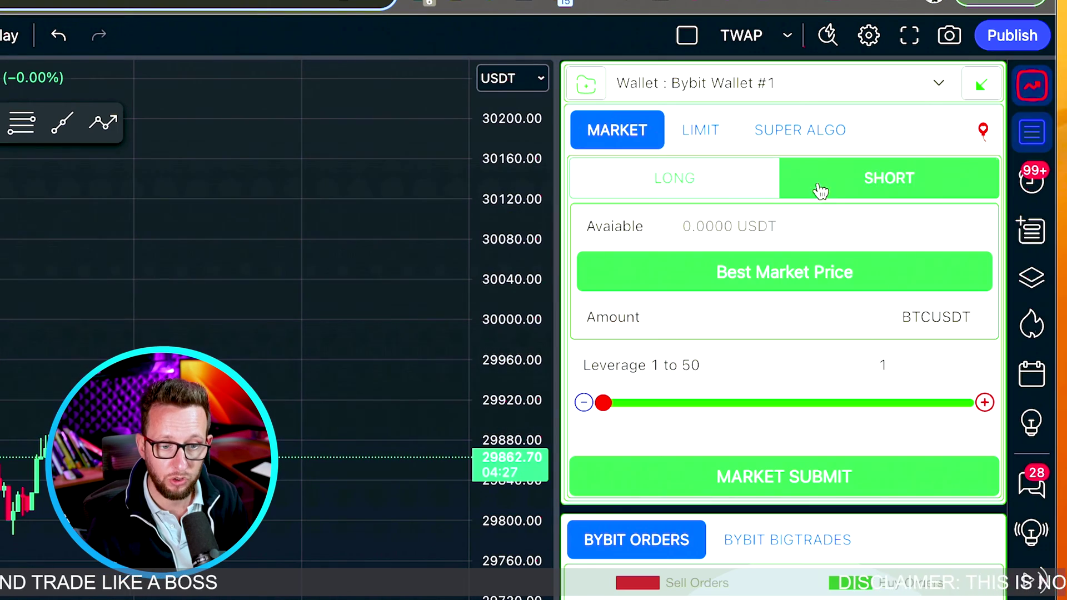
pyautogui.click(699, 194)
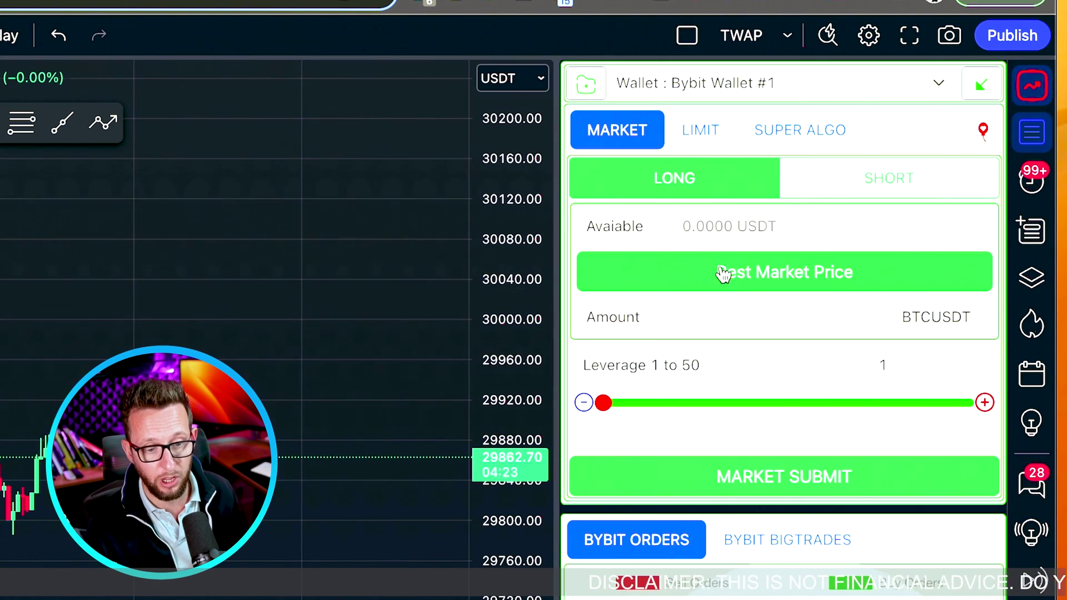
pyautogui.click(719, 315)
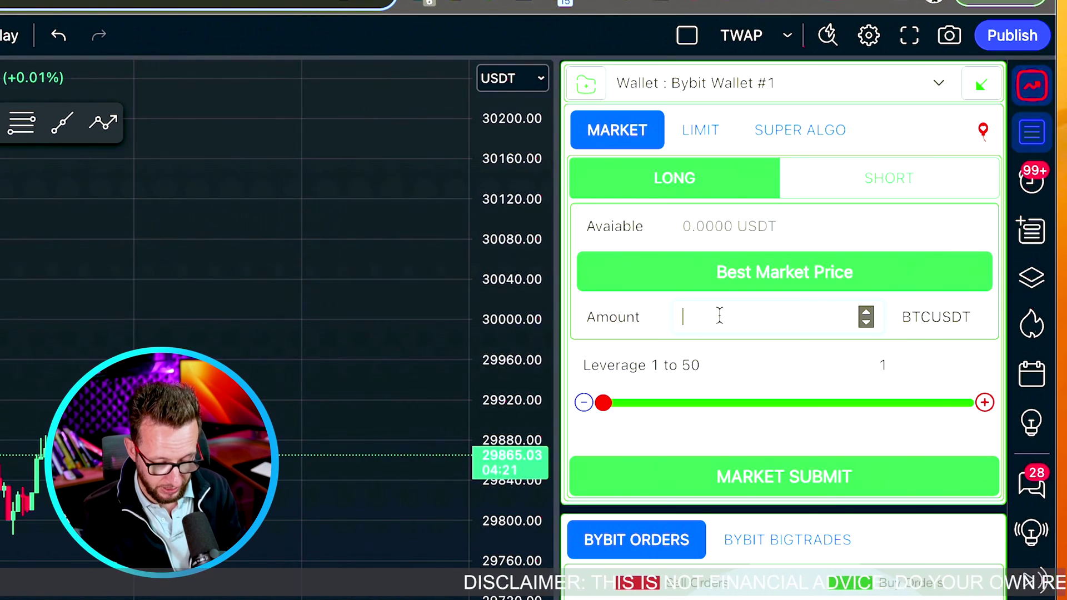
pyautogui.write('0.001')
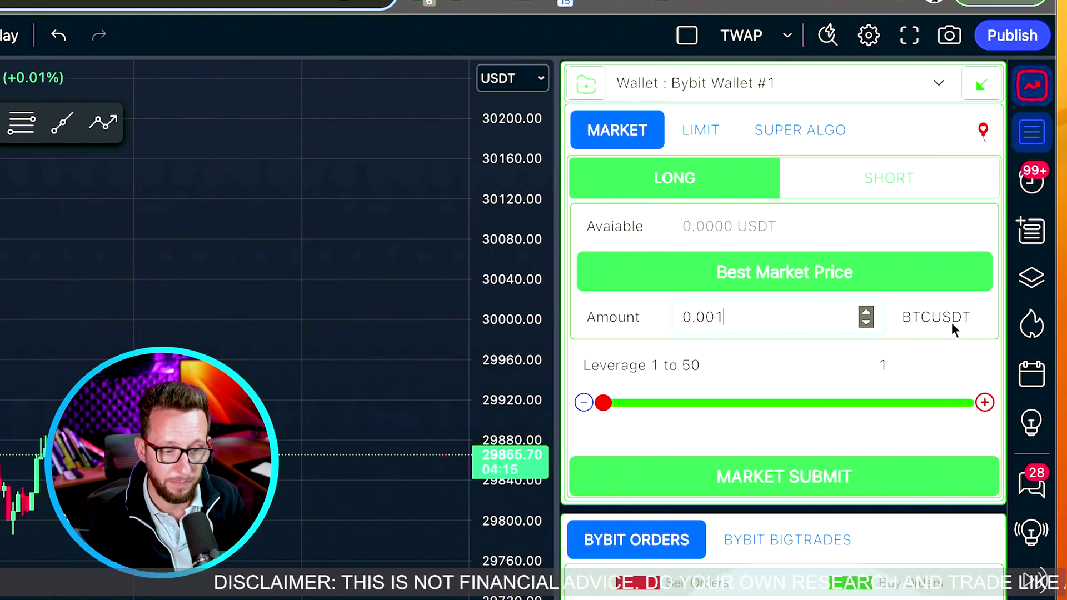
pyautogui.moveTo(602, 402); pyautogui.dragTo(644, 408)
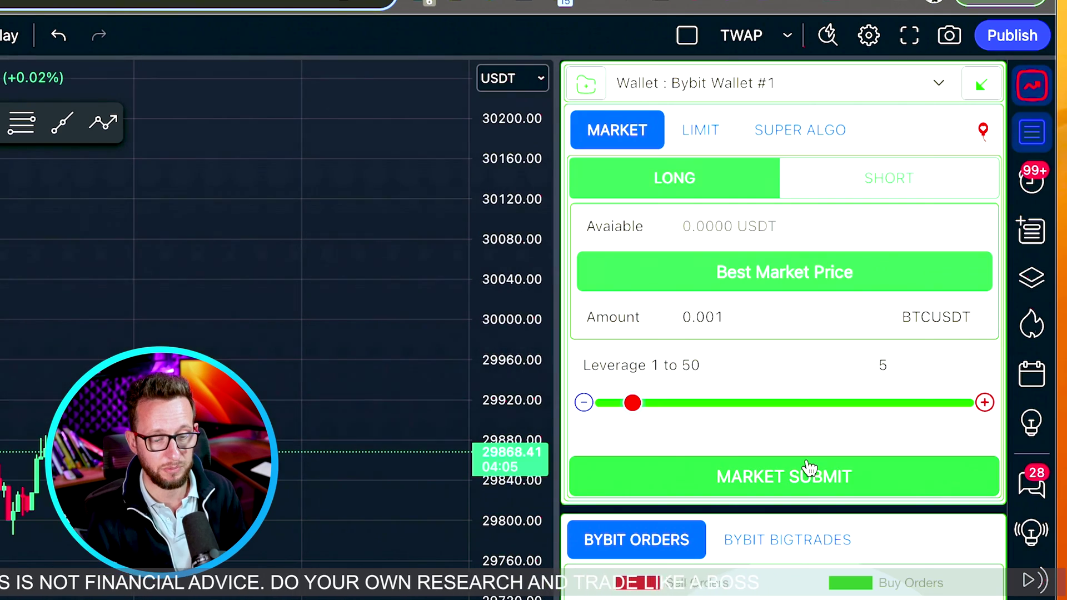
pyautogui.click(595, 438)
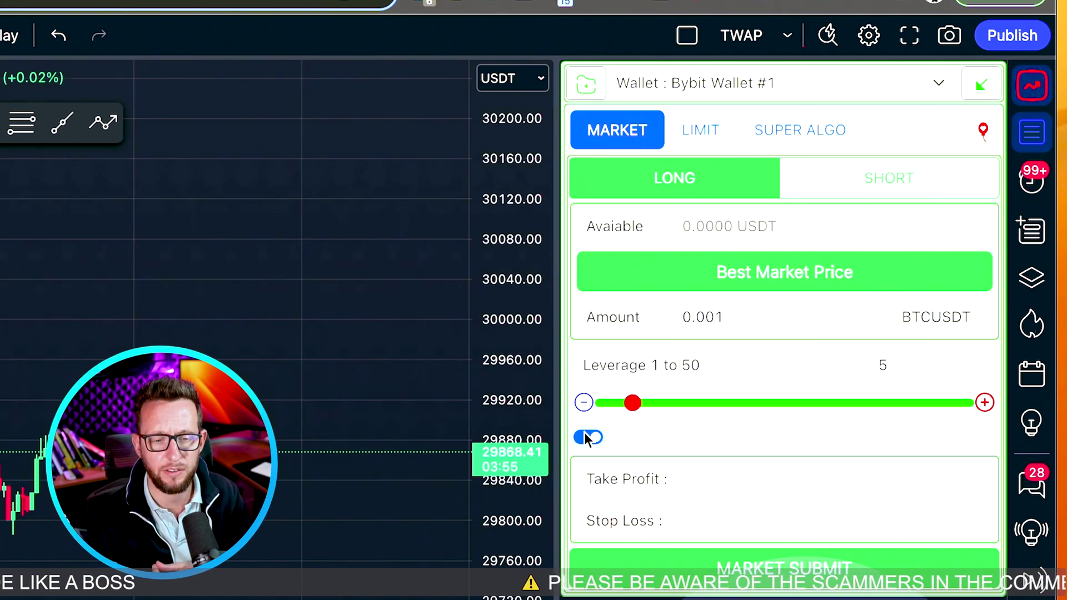
# Turn TP/SL off, return from Bybit to the TradingView chart, and turn TP/SL back on
pyautogui.click(587, 437)
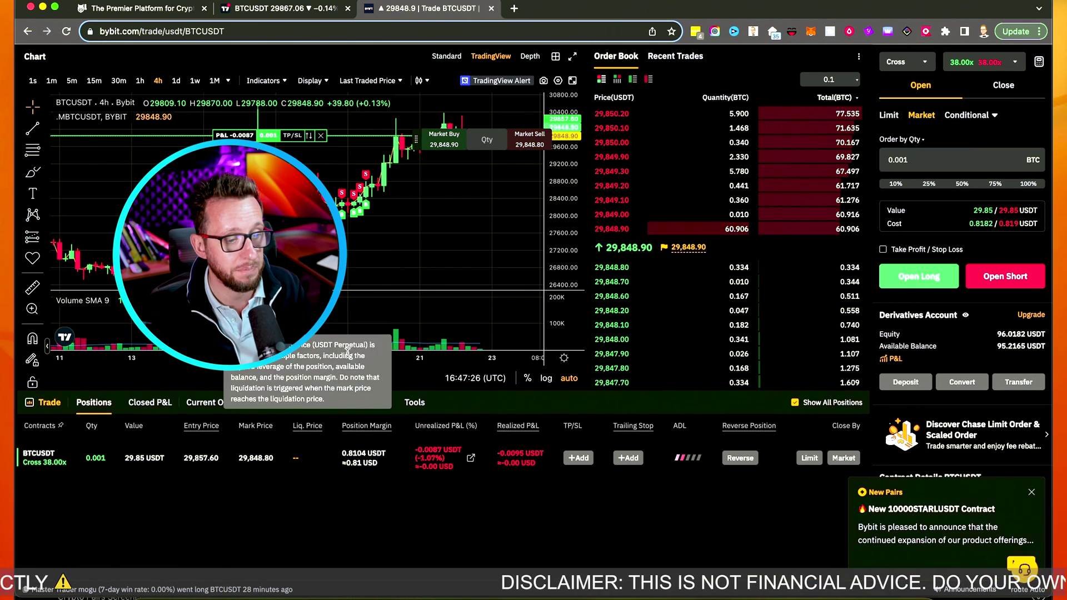
pyautogui.hotkey('ctrl', 'shift', 'Tab')
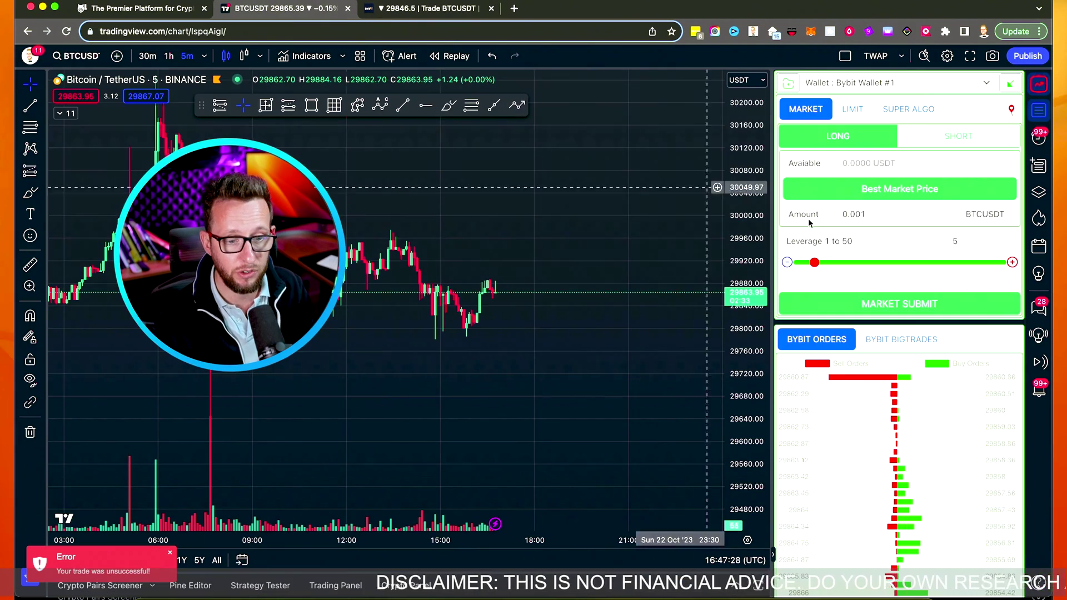
pyautogui.click(789, 282)
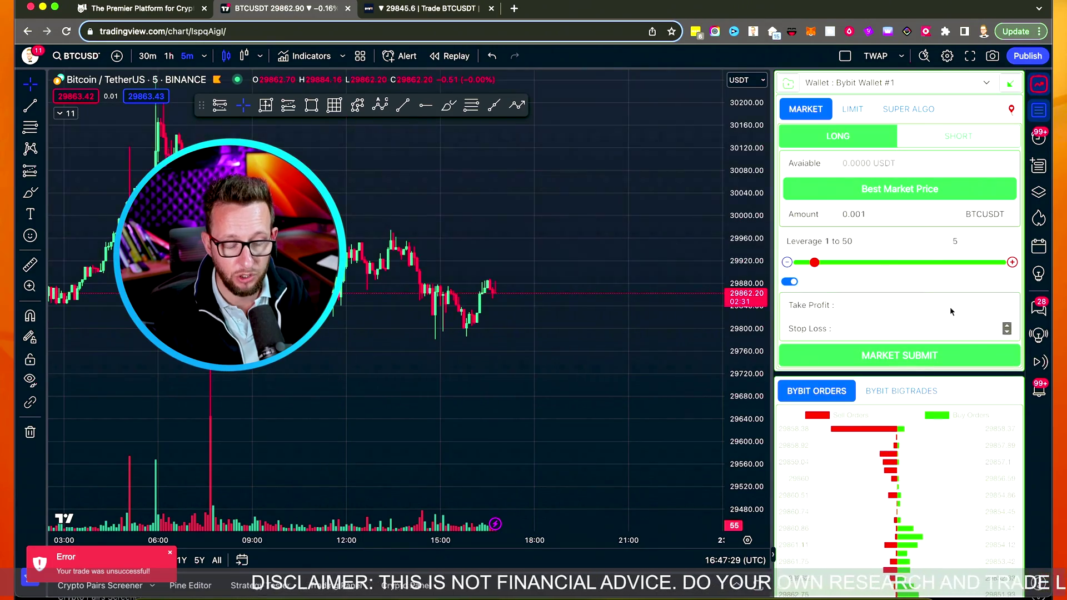
# Disable TP/SL, try the LIMIT order price, then switch to the SUPER ALGO order form
pyautogui.click(789, 281)
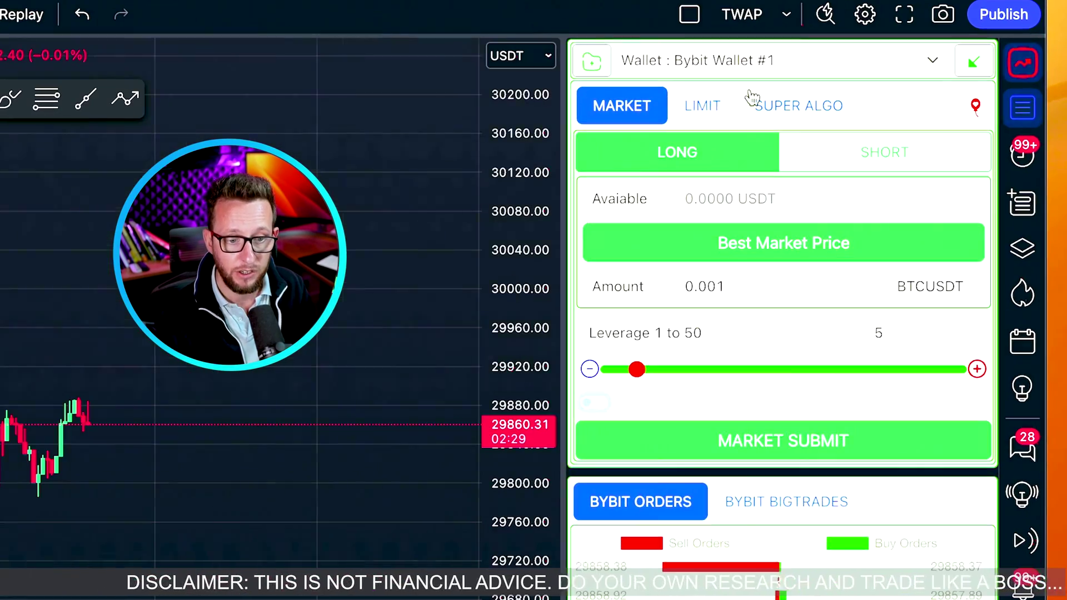
pyautogui.click(854, 112)
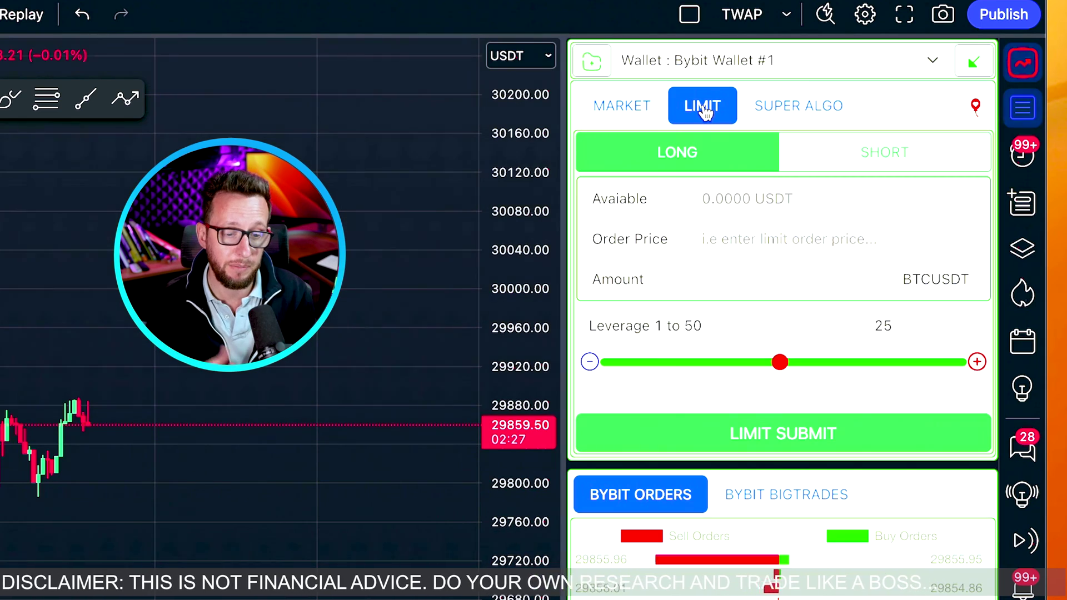
pyautogui.click(729, 251)
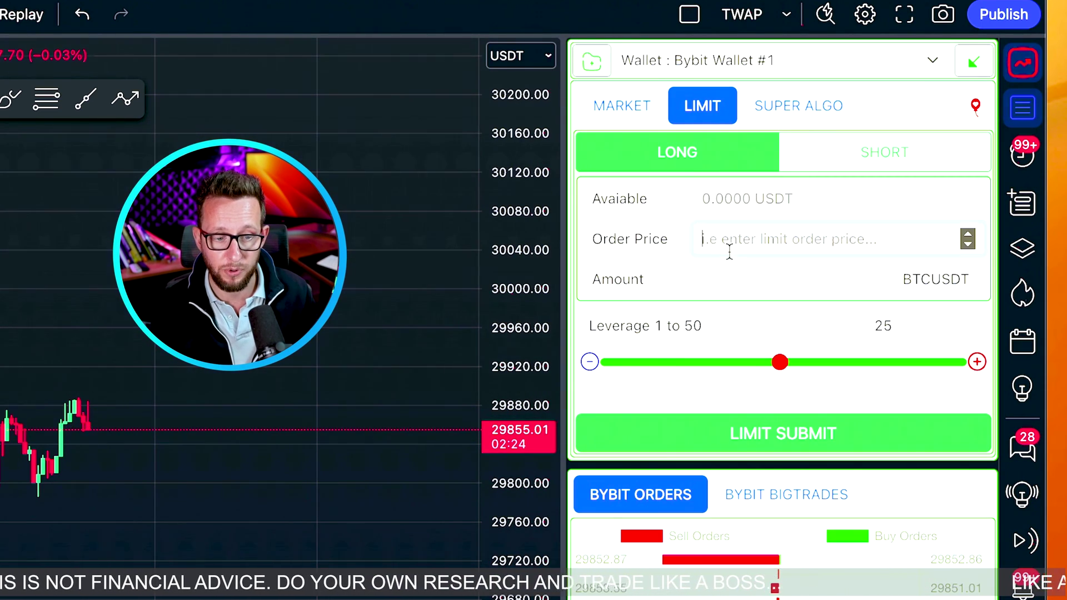
pyautogui.click(789, 118)
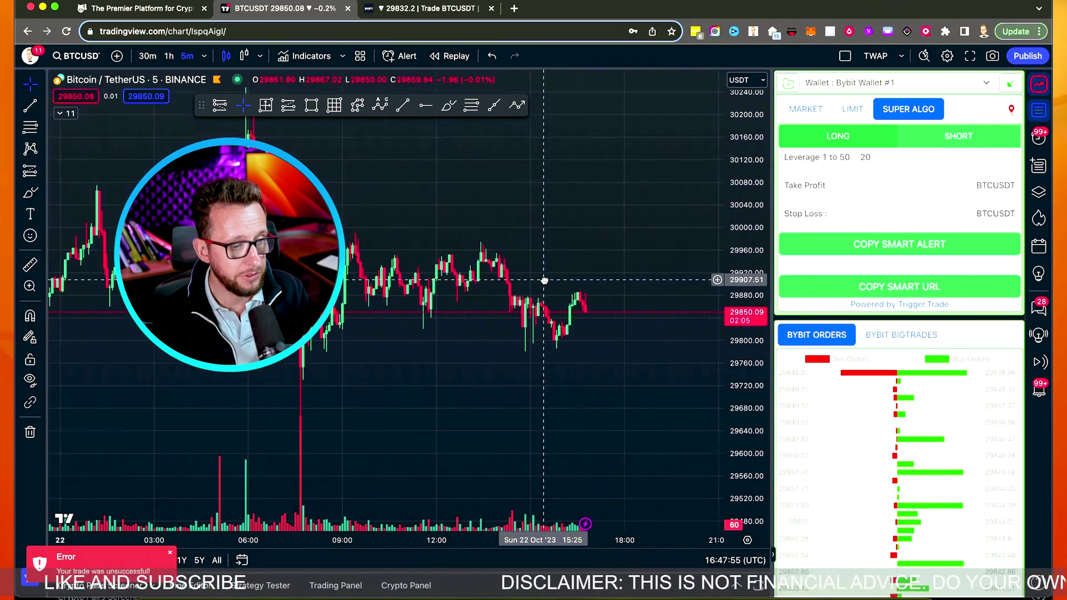
# Draw an Elliott correction ABC wave from the top peak through the lows and rebound
pyautogui.click(24, 150)
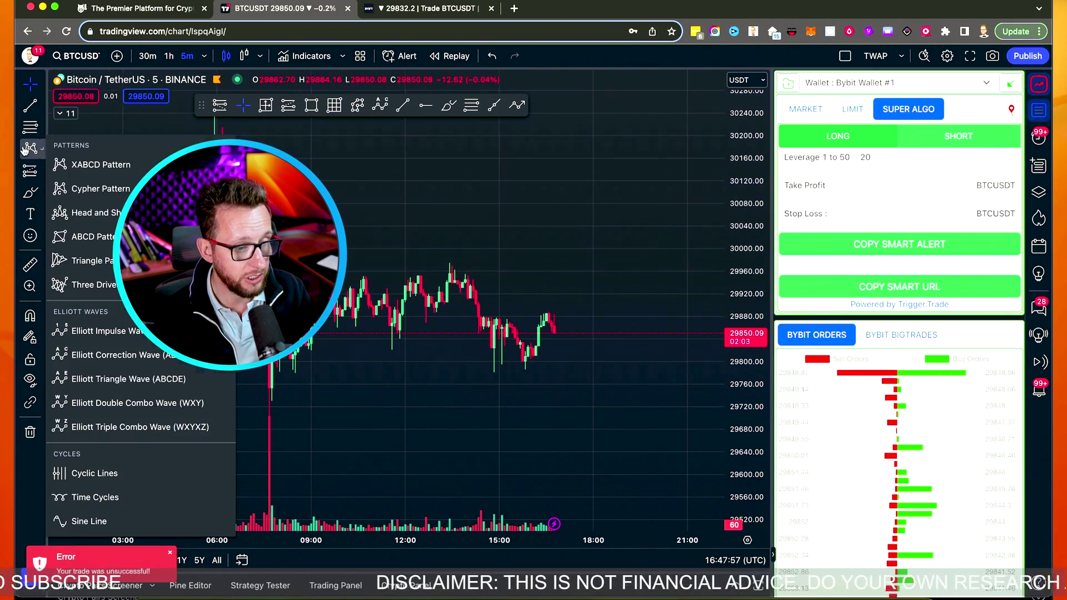
pyautogui.click(89, 355)
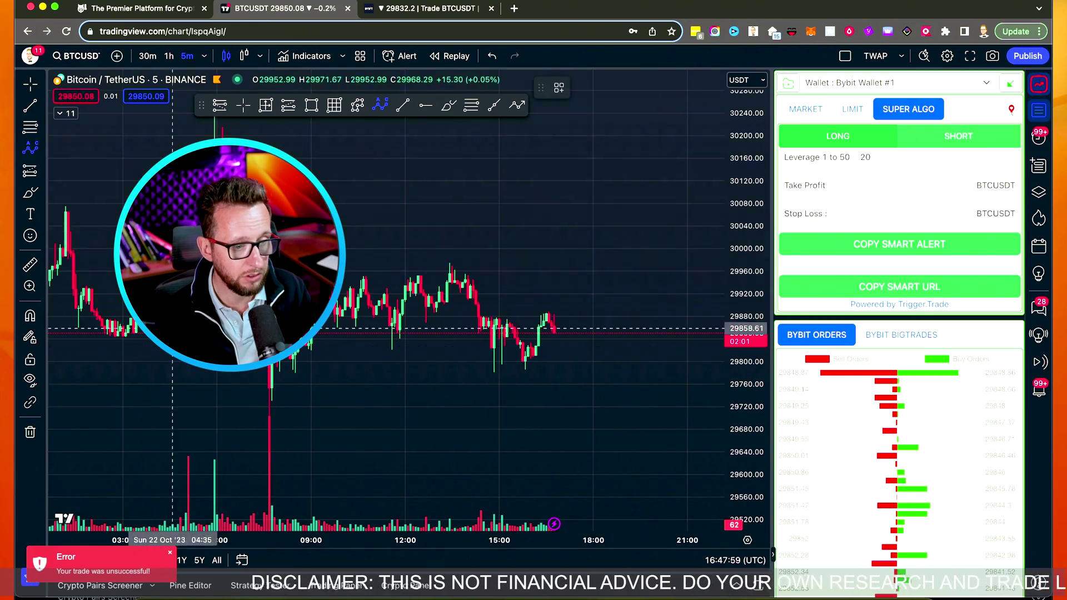
pyautogui.click(214, 124)
pyautogui.click(272, 403)
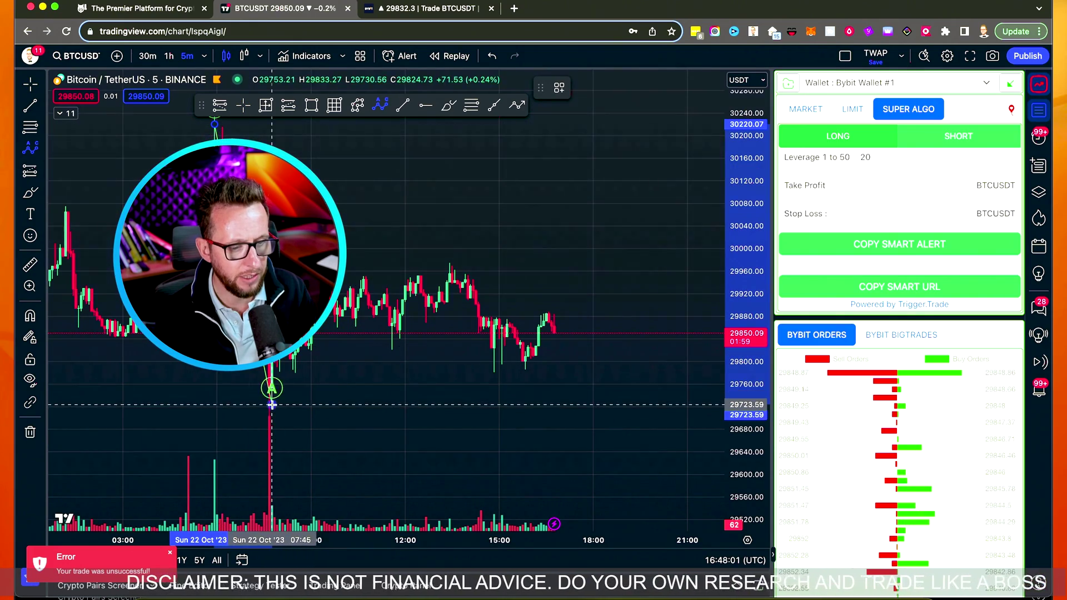
pyautogui.click(325, 253)
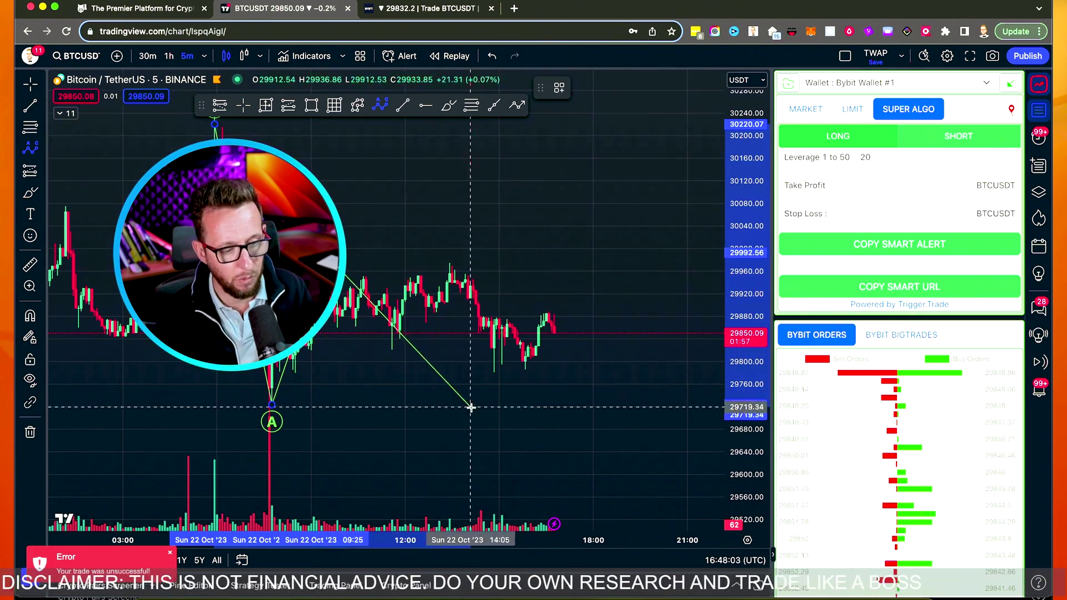
pyautogui.click(489, 457)
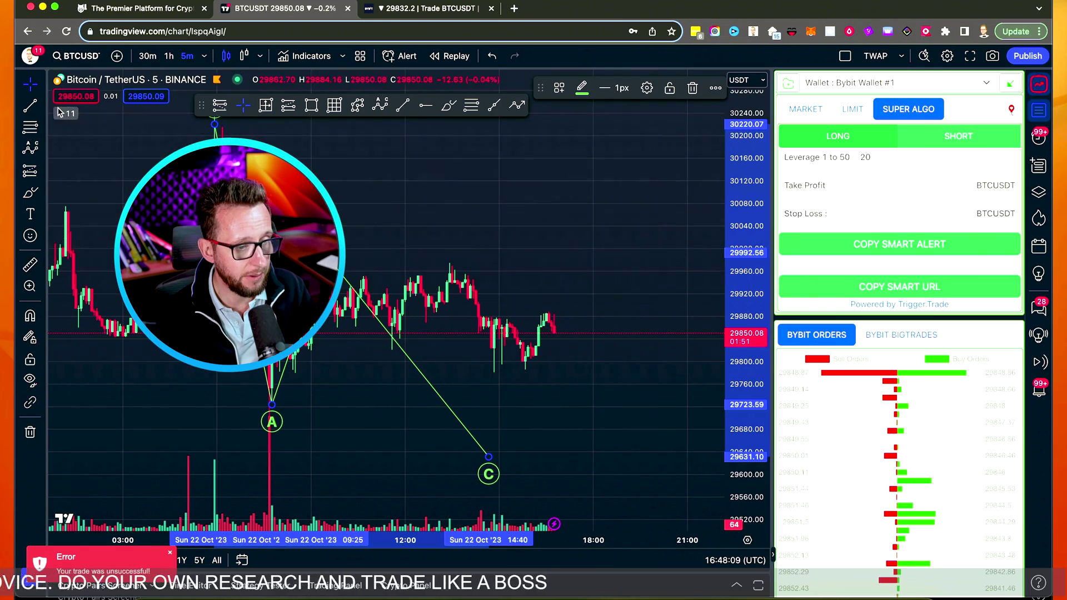
# Add a horizontal line from point A and sketch a red projected path below it
pyautogui.click(31, 105)
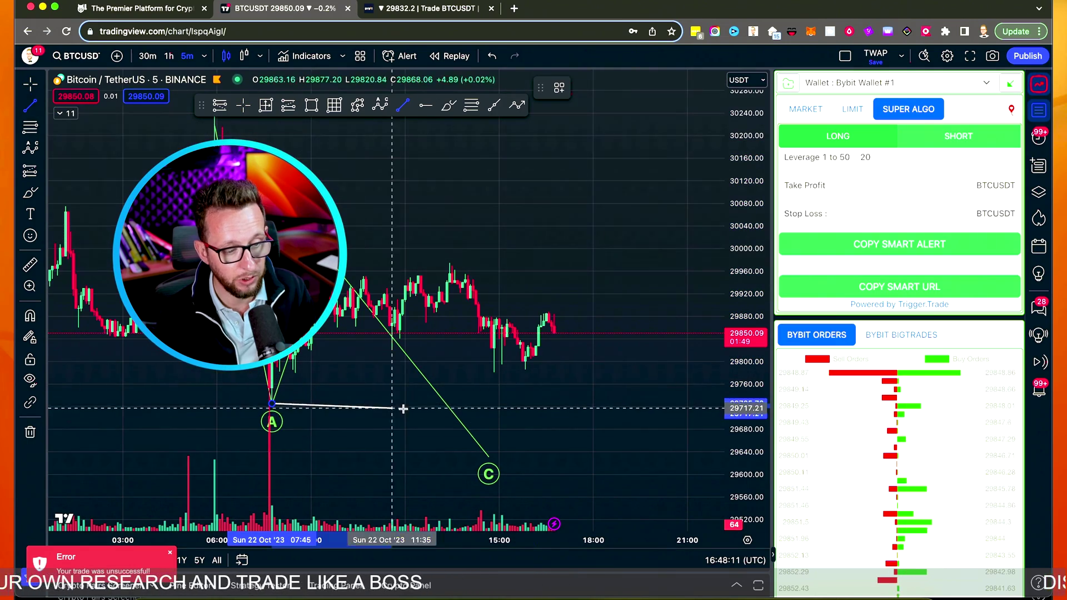
pyautogui.click(575, 403)
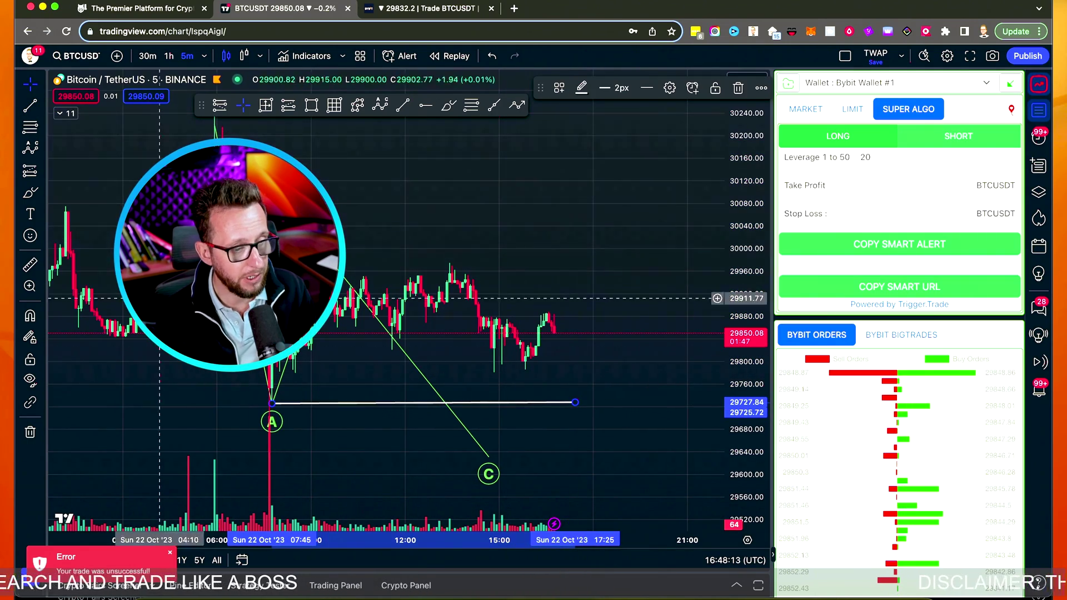
pyautogui.click(30, 193)
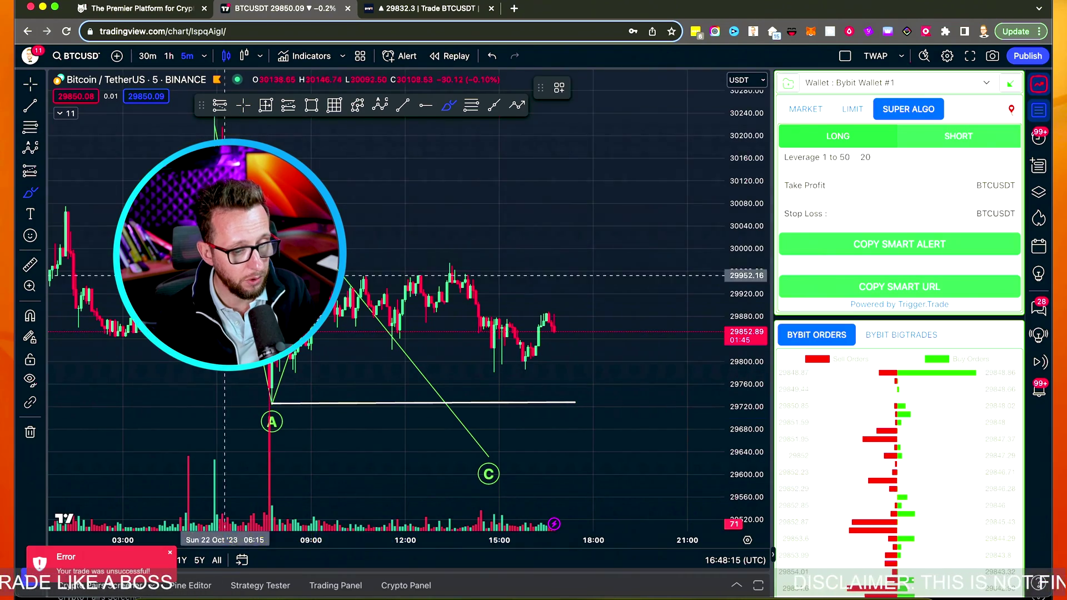
pyautogui.moveTo(392, 333)
pyautogui.mouseDown()
pyautogui.moveTo(451, 424)
pyautogui.moveTo(485, 370)
pyautogui.moveTo(517, 278)
pyautogui.mouseUp()
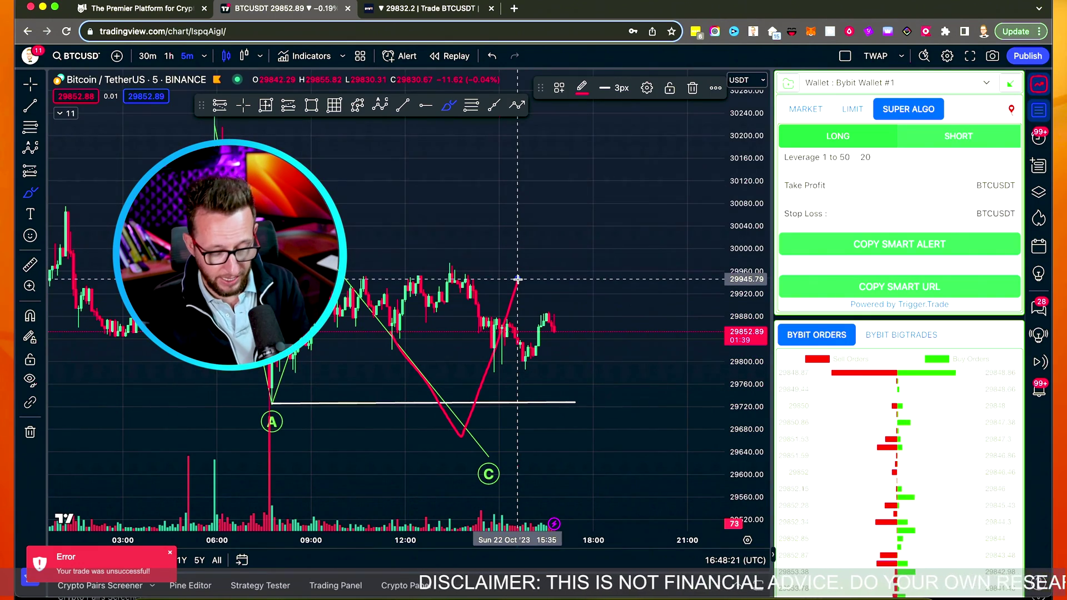
# Delete the red freehand sketch and the white horizontal line
pyautogui.click(30, 84)
pyautogui.click(512, 300)
pyautogui.press('Delete')
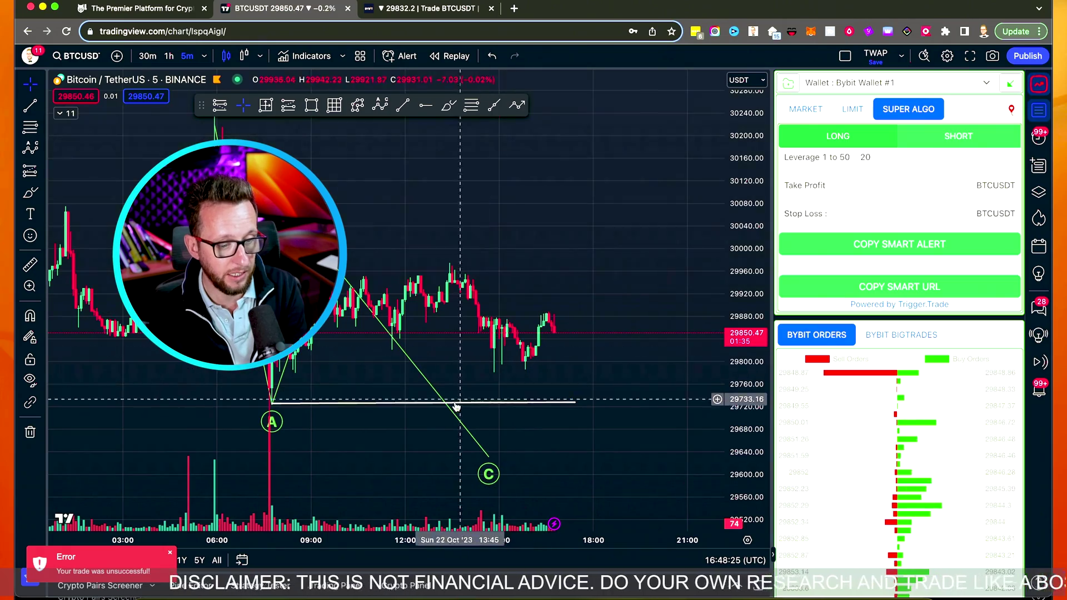
pyautogui.press('Delete')
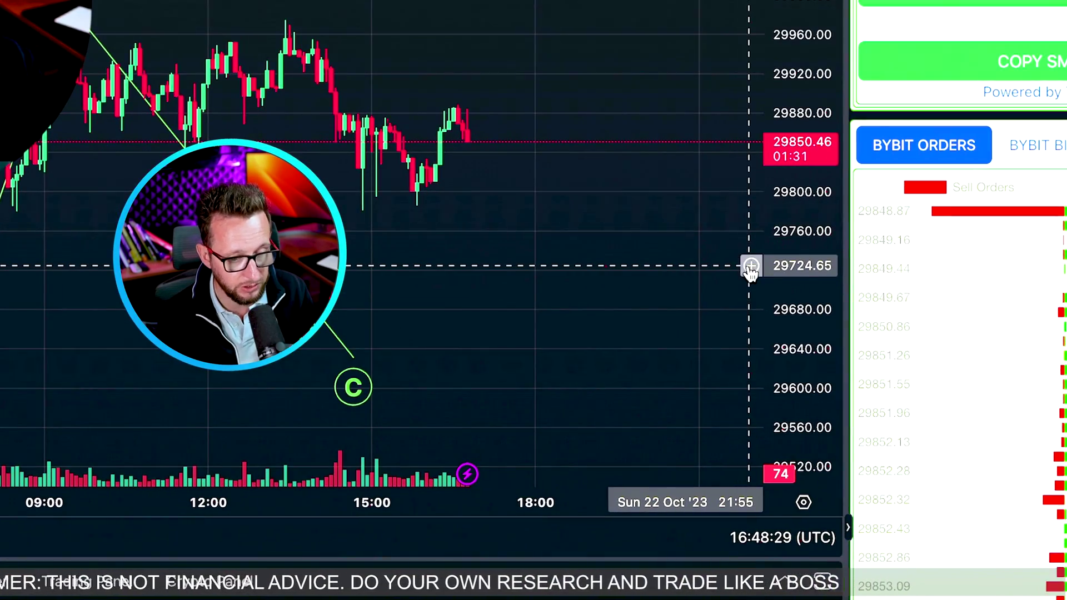
# Add an alert at the 29724.65 price level, set its condition to Crossing Up, and move the dialog aside
pyautogui.click(751, 266)
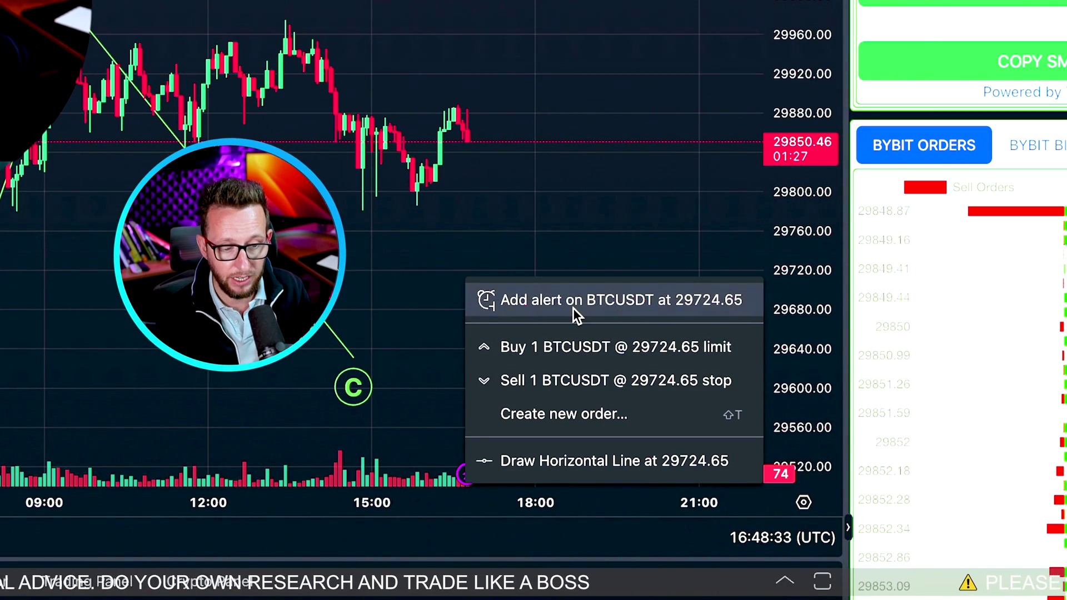
pyautogui.press('Escape')
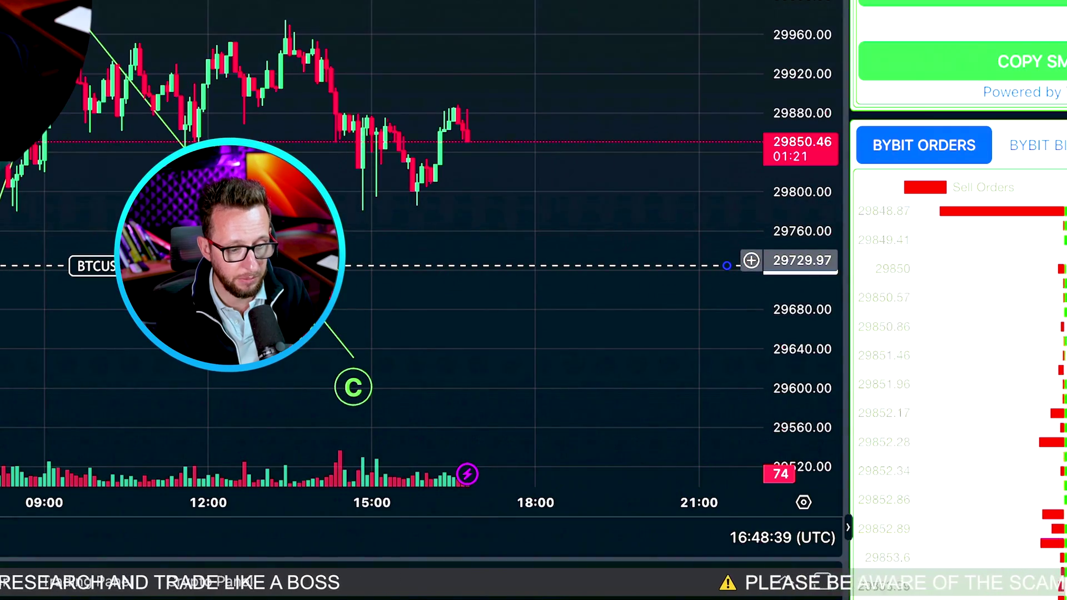
pyautogui.doubleClick(145, 265)
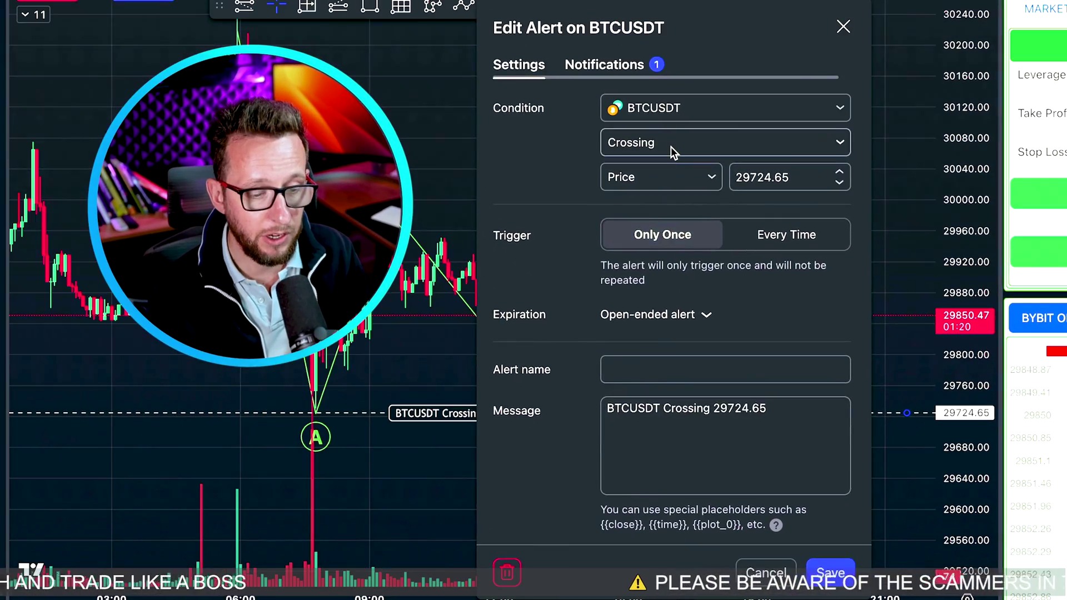
pyautogui.click(671, 148)
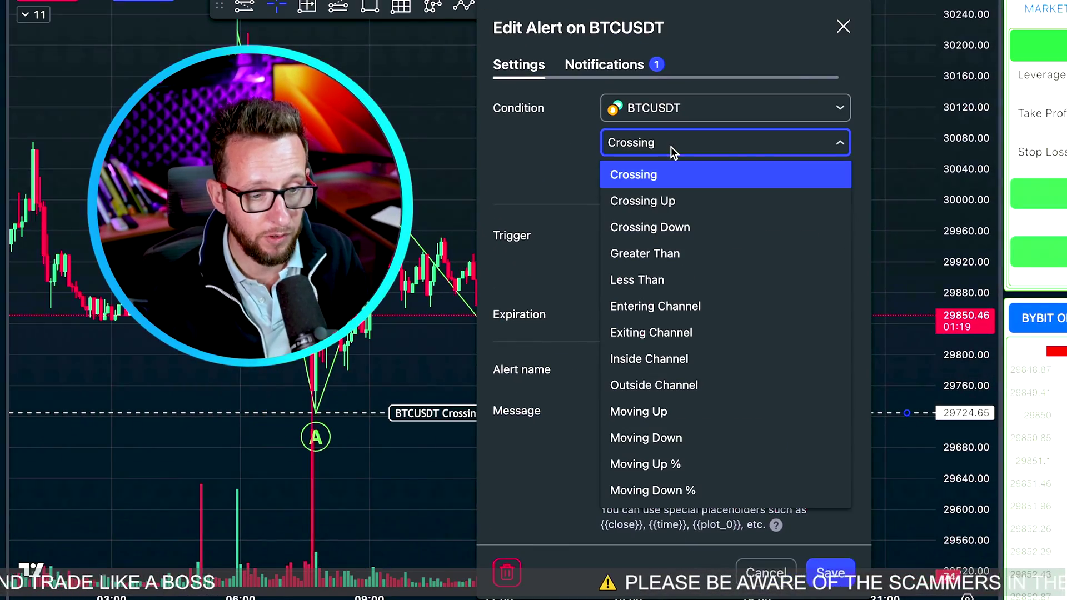
pyautogui.click(693, 200)
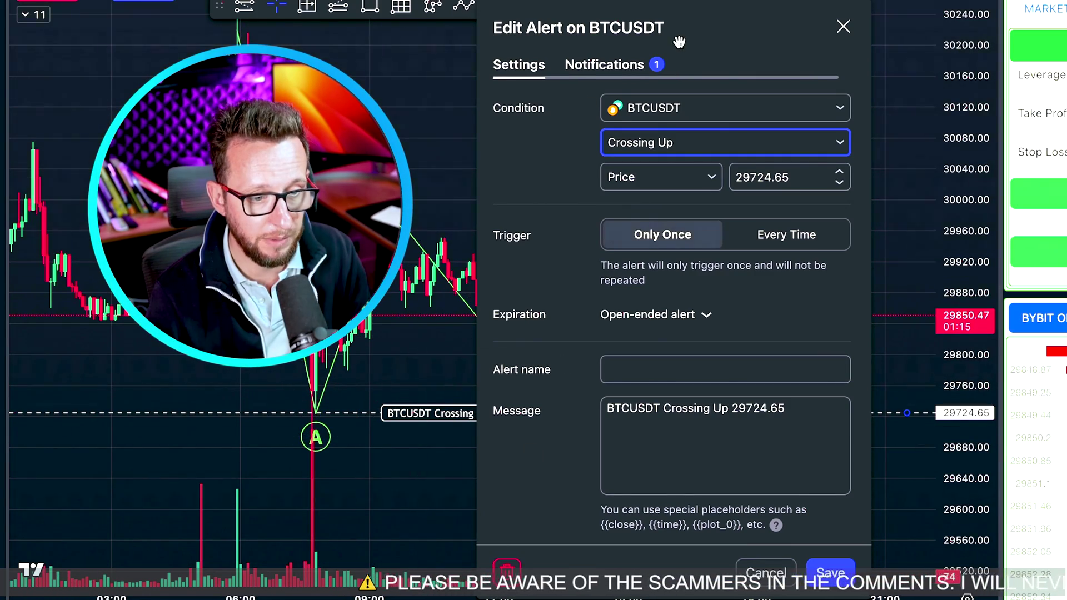
pyautogui.moveTo(679, 42); pyautogui.dragTo(803, 13)
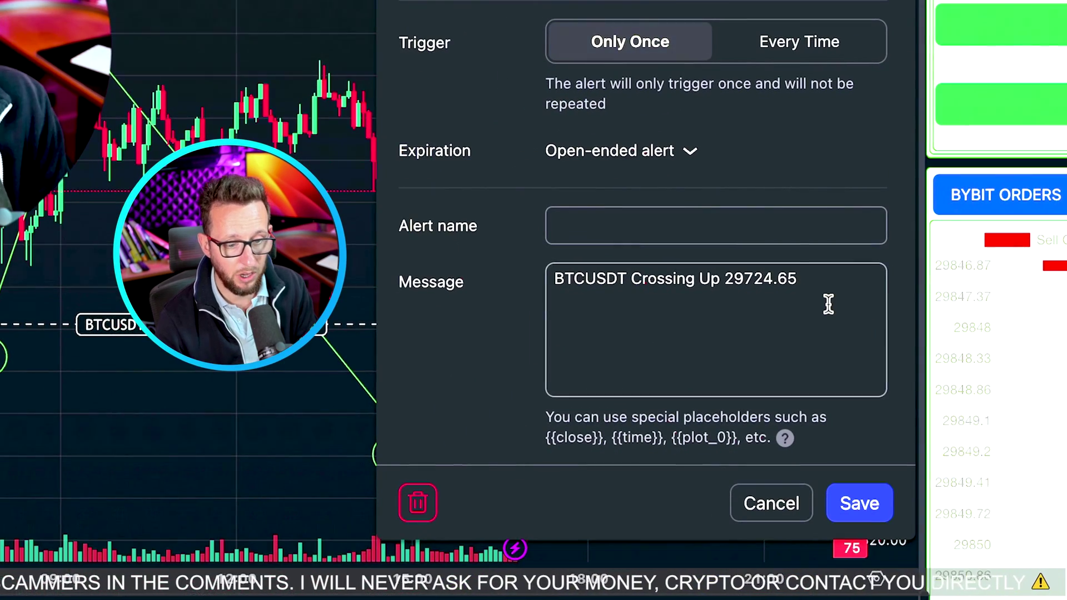
# Replace the default alert message with the pasted Trigger.Trade JSON order payload, then show the notification options
pyautogui.tripleClick(453, 597)
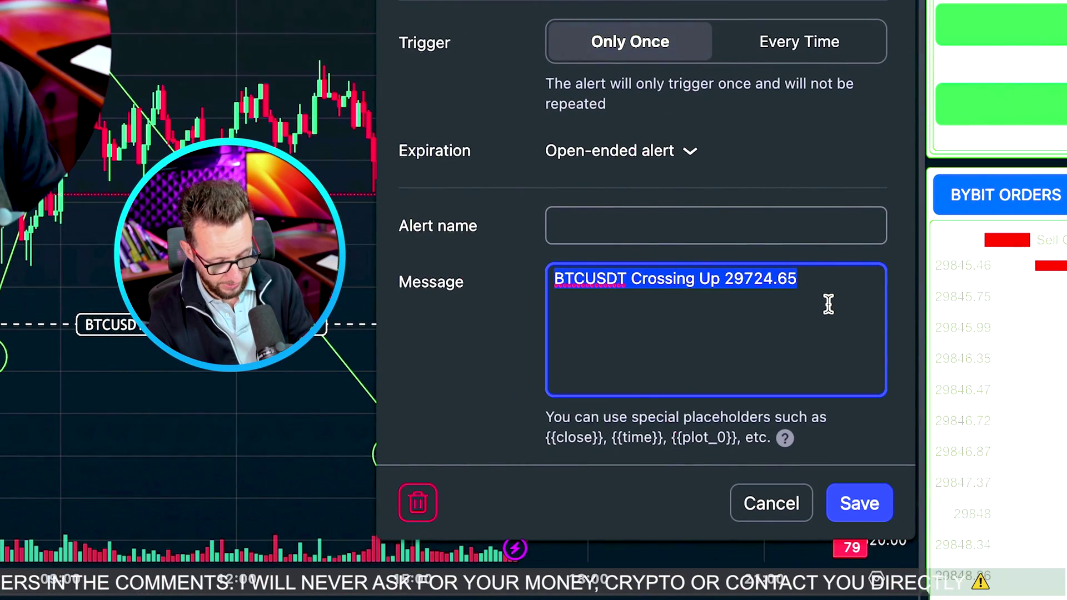
pyautogui.hotkey('ctrl', 'v')
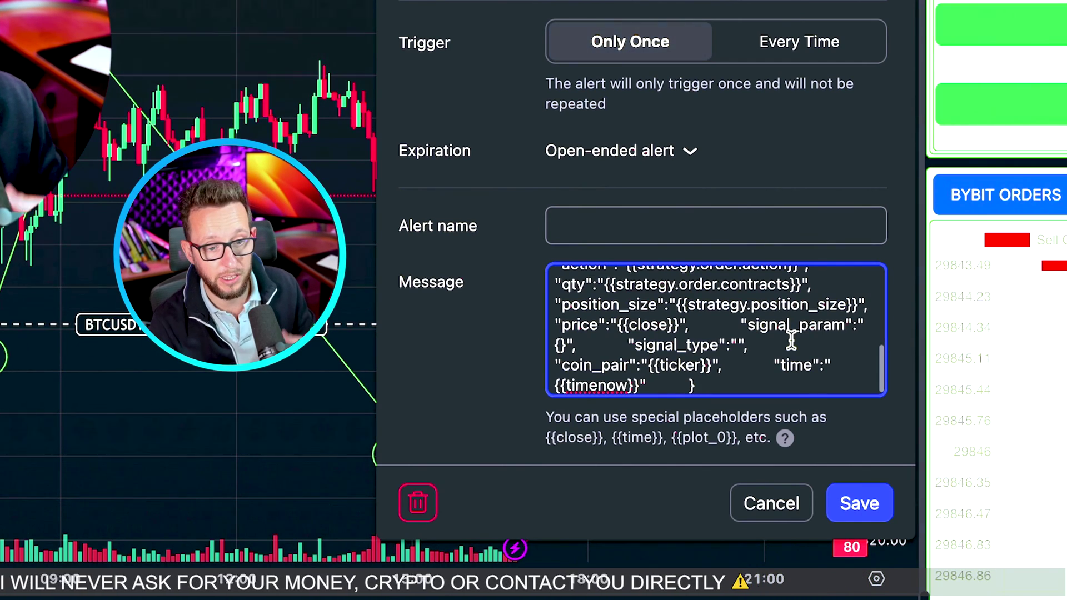
pyautogui.moveTo(756, 383); pyautogui.dragTo(535, 236)
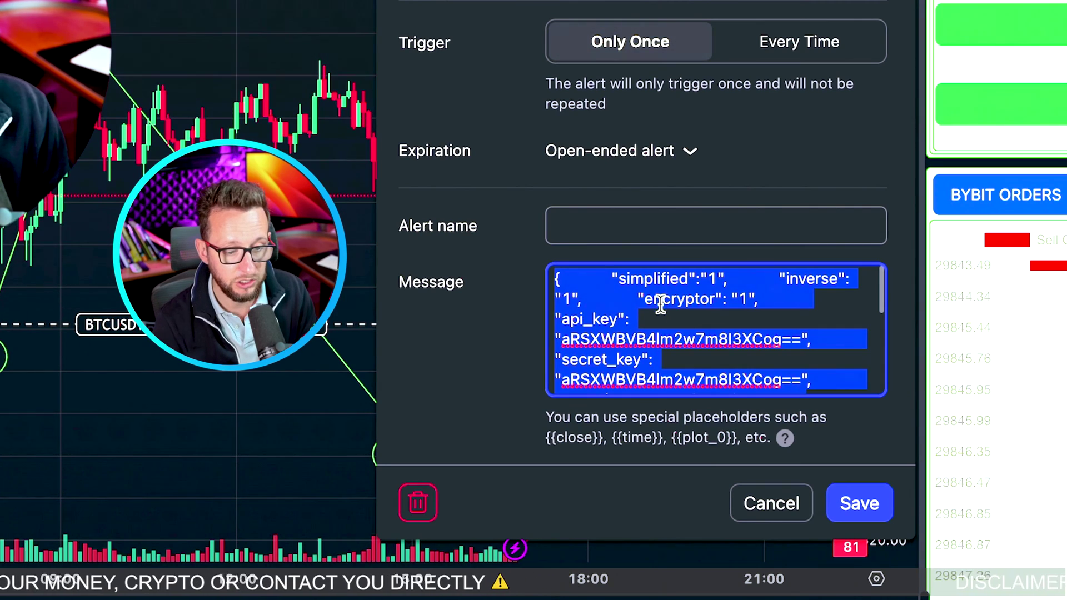
pyautogui.moveTo(661, 309); pyautogui.dragTo(720, 409)
pyautogui.click(723, 386)
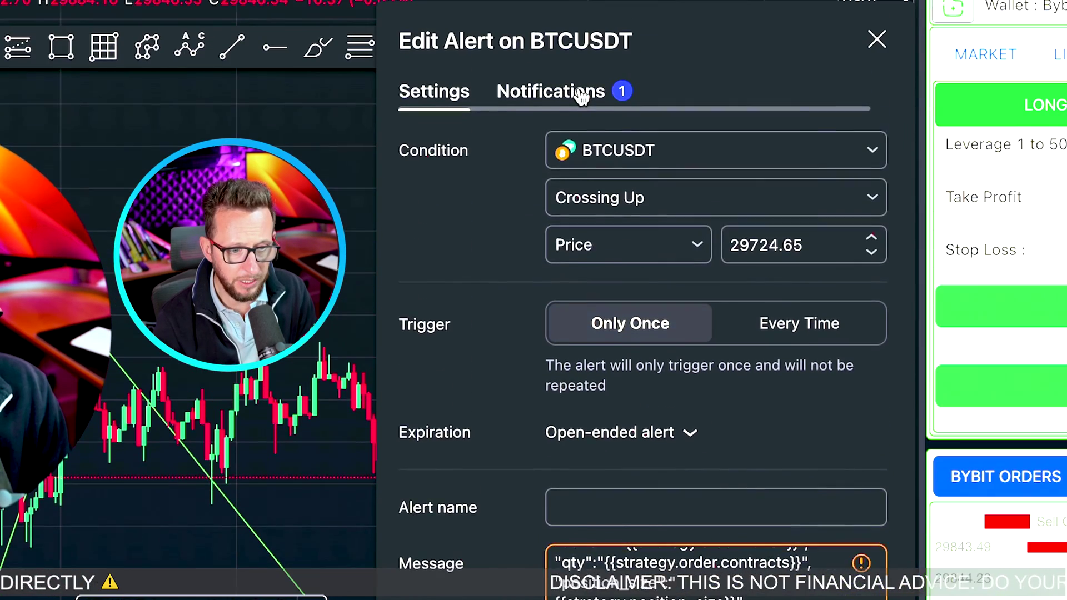
pyautogui.click(580, 96)
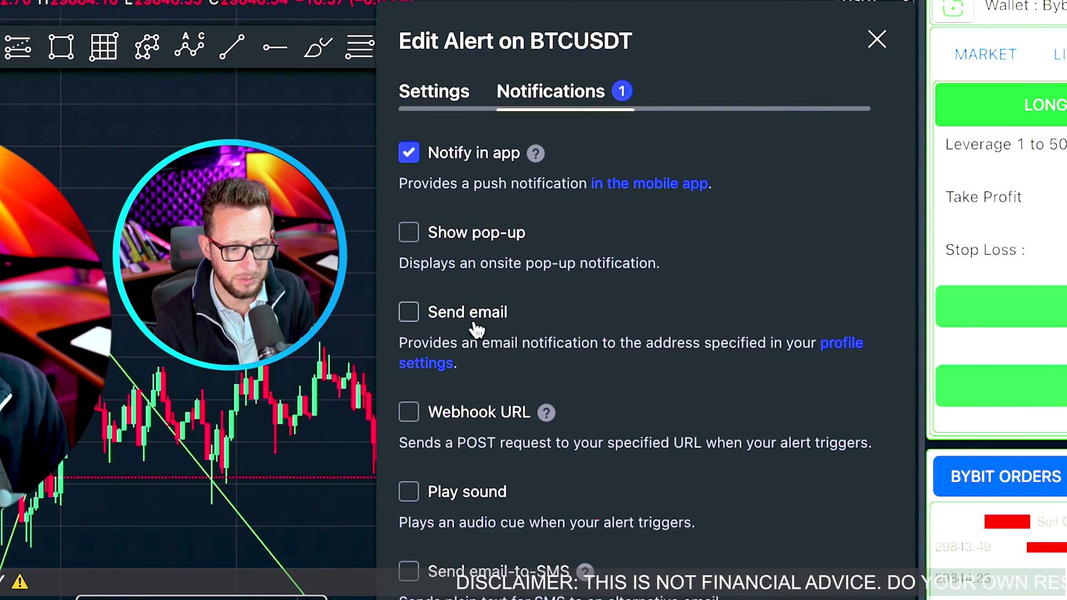
# Enable Webhook URL, paste the copied Trigger.Trade Smart URL into it, and save the alert
pyautogui.click(407, 418)
pyautogui.click(601, 405)
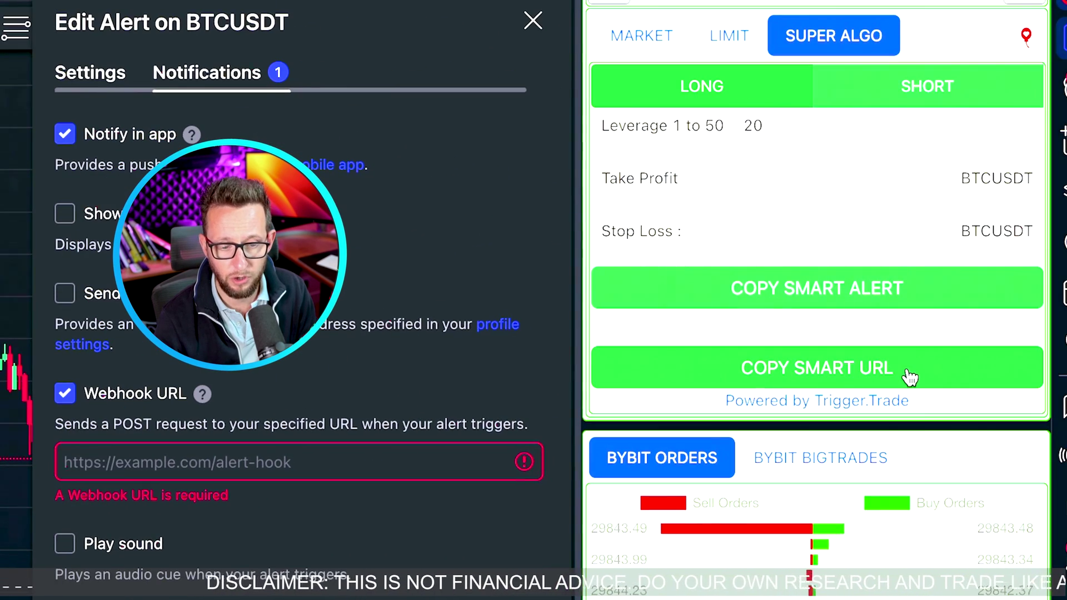
pyautogui.click(910, 377)
pyautogui.click(433, 457)
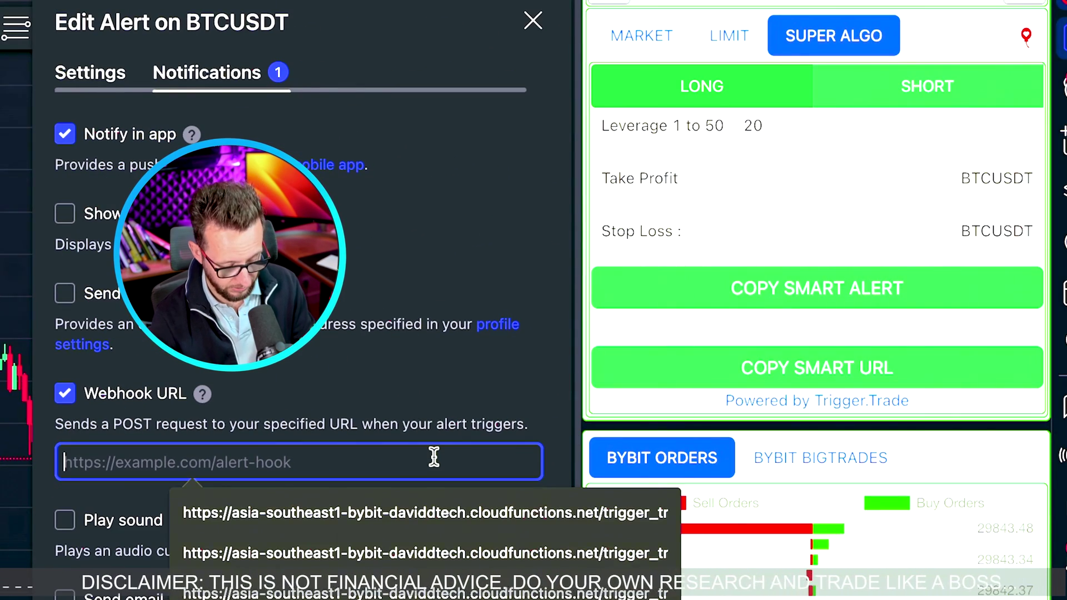
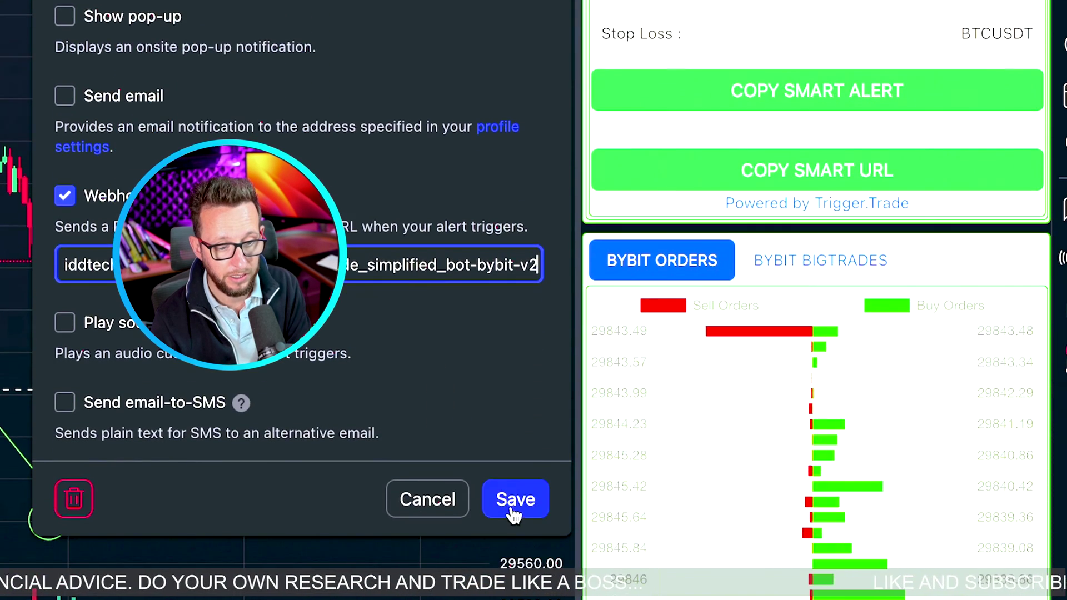
pyautogui.click(515, 514)
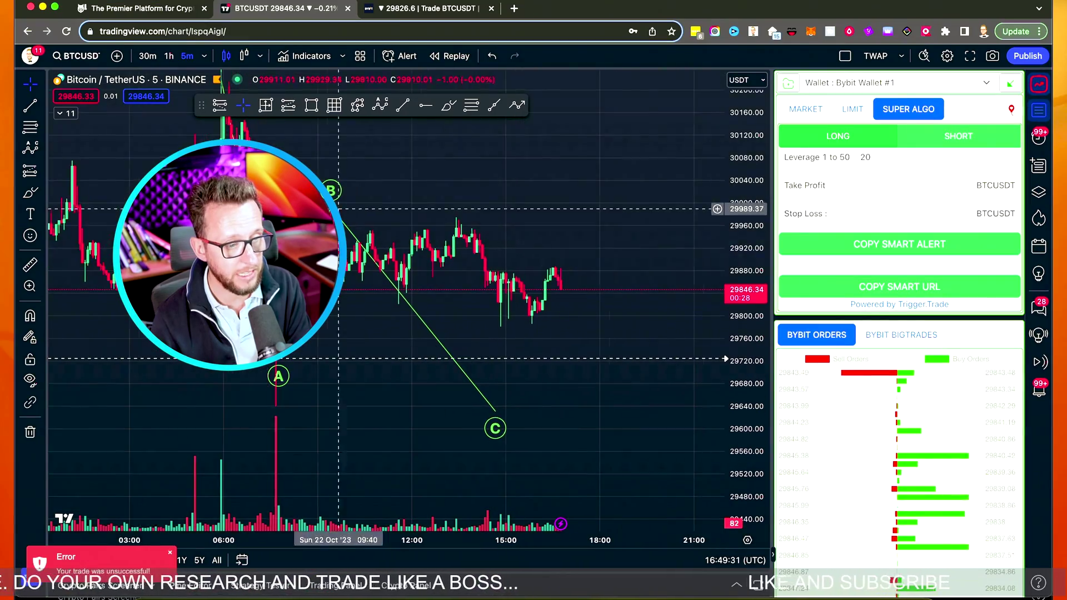
# With the Brush tool, sketch a red path dropping from point B and extending into a rebound
pyautogui.click(30, 192)
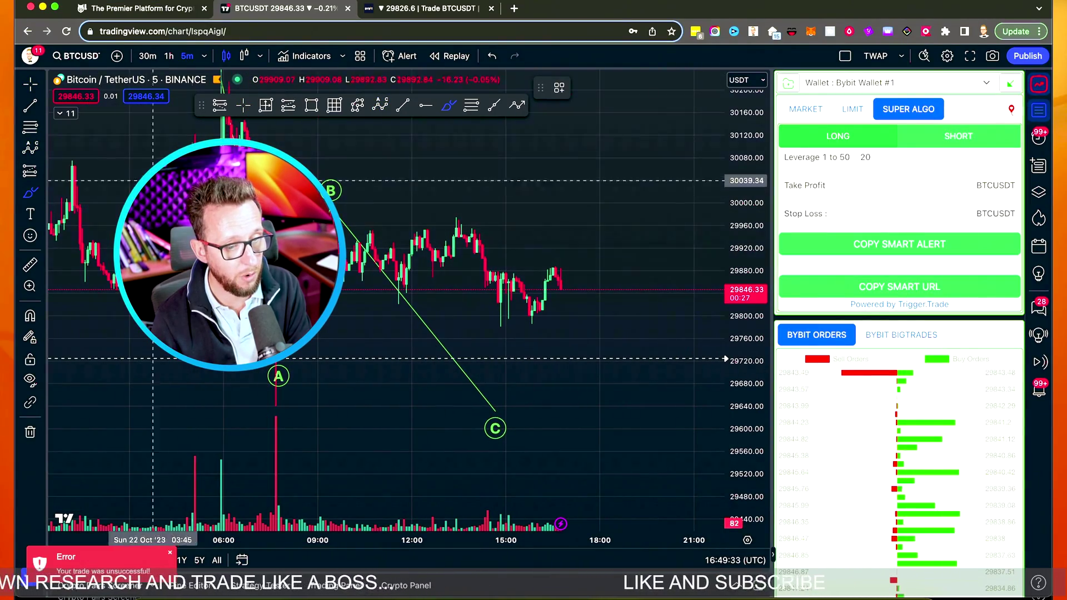
pyautogui.moveTo(335, 193)
pyautogui.mouseDown()
pyautogui.moveTo(393, 267)
pyautogui.moveTo(466, 402)
pyautogui.moveTo(494, 336)
pyautogui.moveTo(500, 344)
pyautogui.mouseUp()
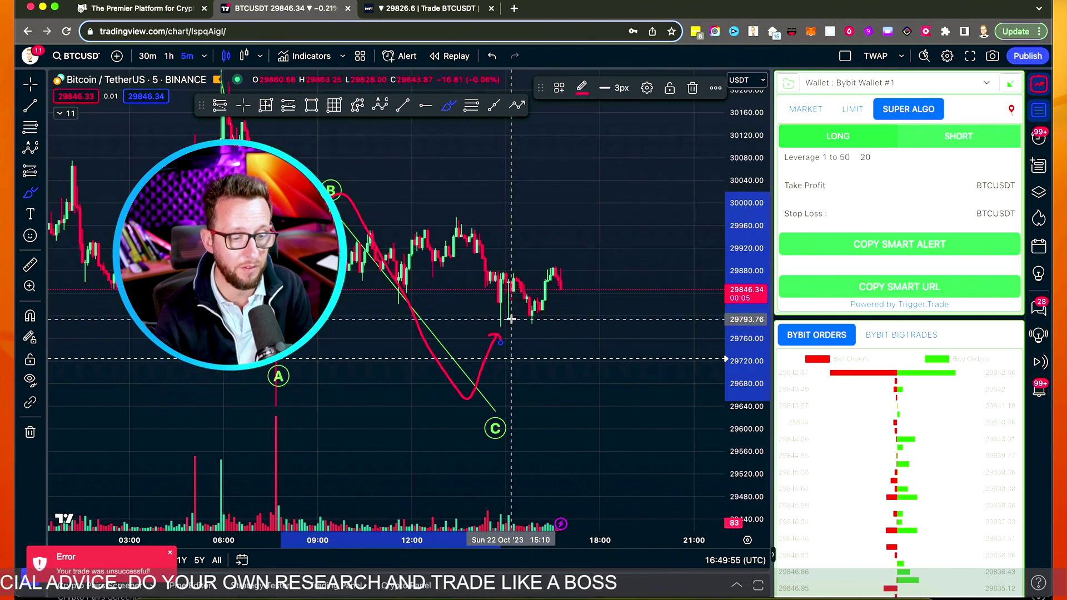
pyautogui.moveTo(509, 327)
pyautogui.mouseDown()
pyautogui.moveTo(518, 344)
pyautogui.moveTo(543, 347)
pyautogui.moveTo(575, 295)
pyautogui.moveTo(615, 302)
pyautogui.mouseUp()
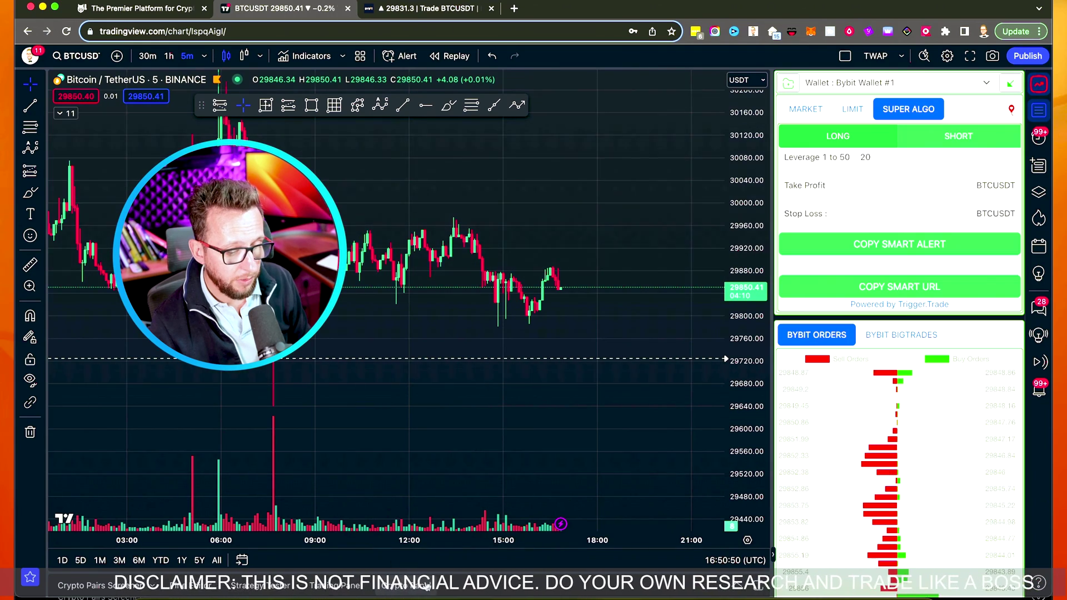
# Open the Crypto Panel, glance at Trade History, and return to the open BTCUSDT positions list
pyautogui.click(428, 588)
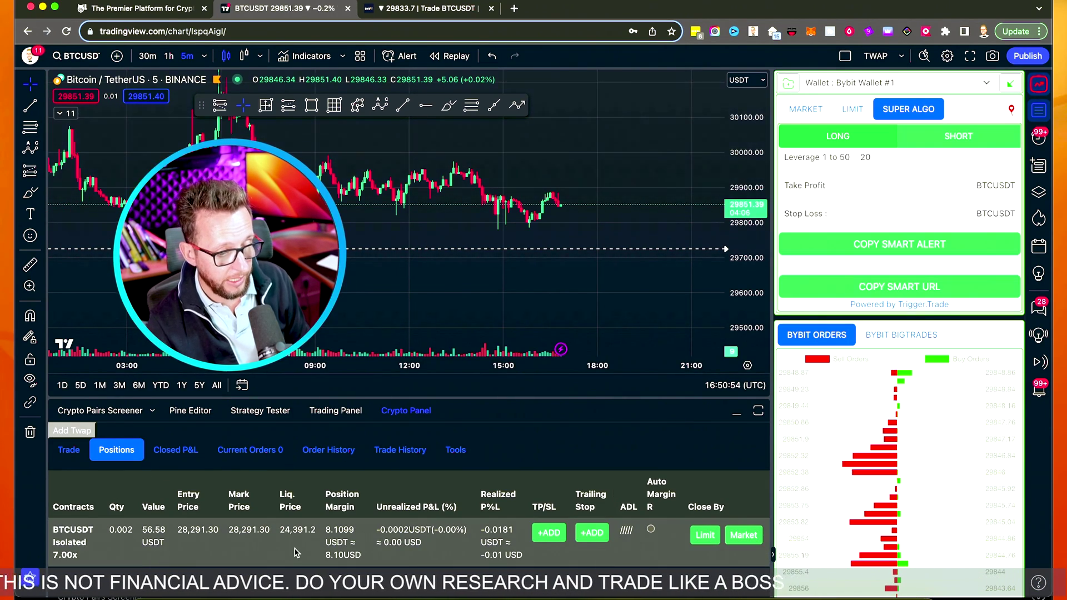
pyautogui.click(393, 454)
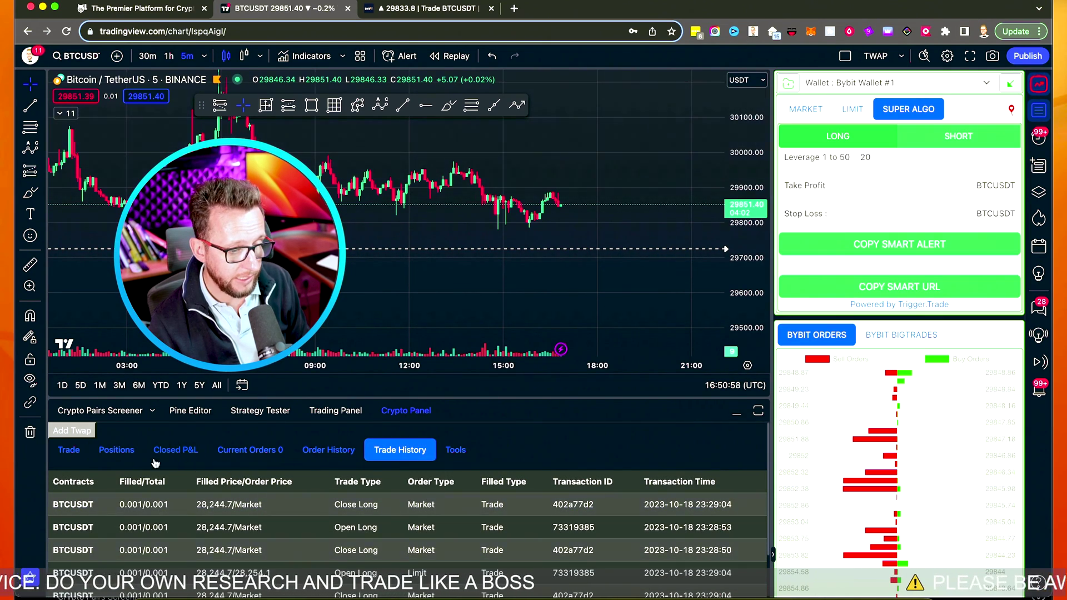
pyautogui.click(117, 455)
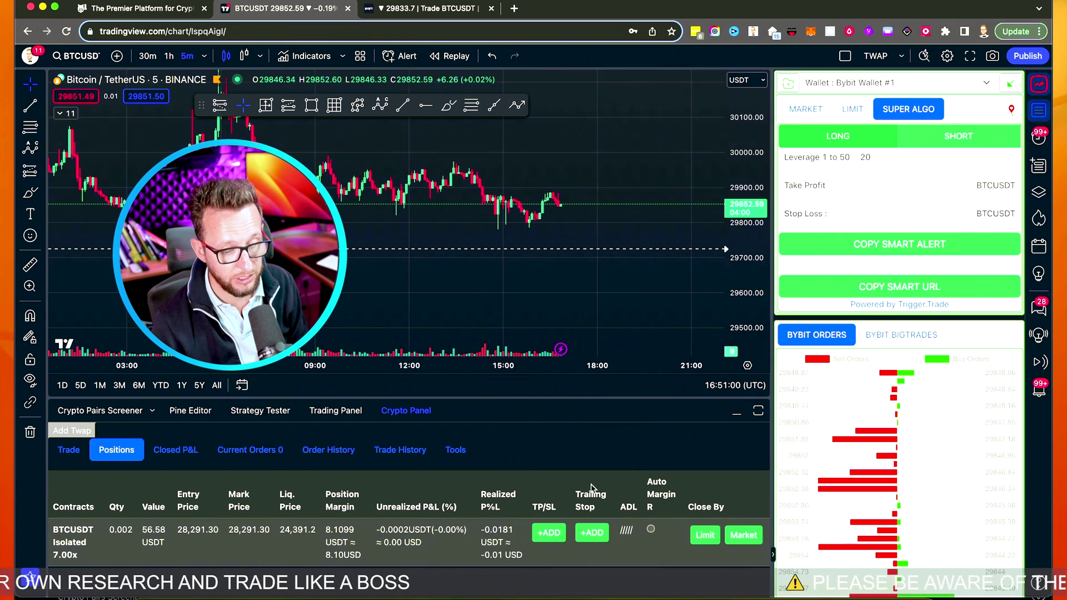